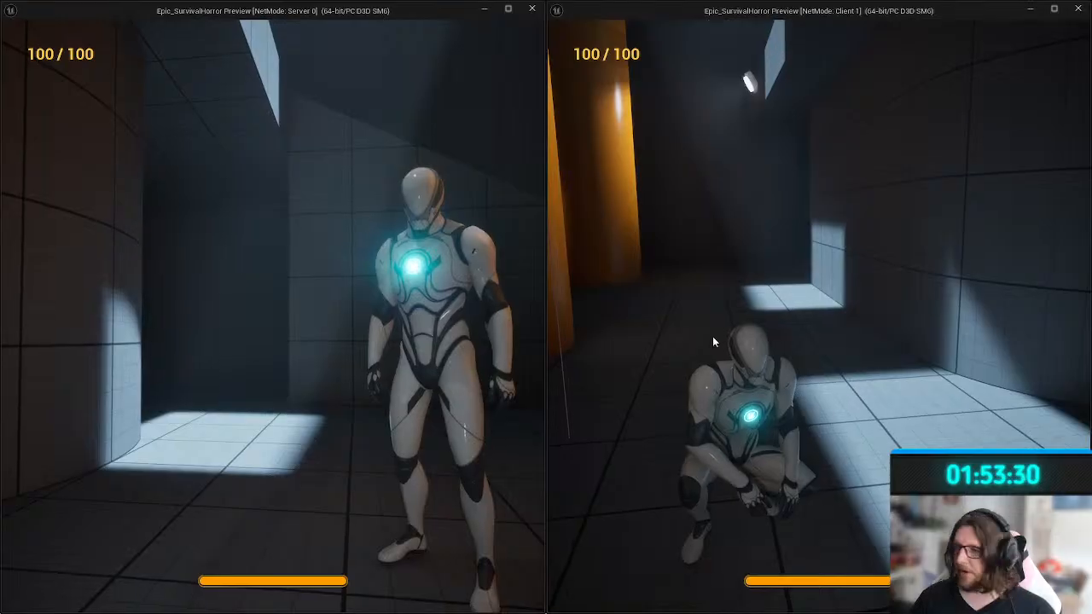
# Test the client character's crouching, walking and sprinting in front of the server character in the multiplayer preview.
pyautogui.click(661, 326)
pyautogui.press('ctrl')
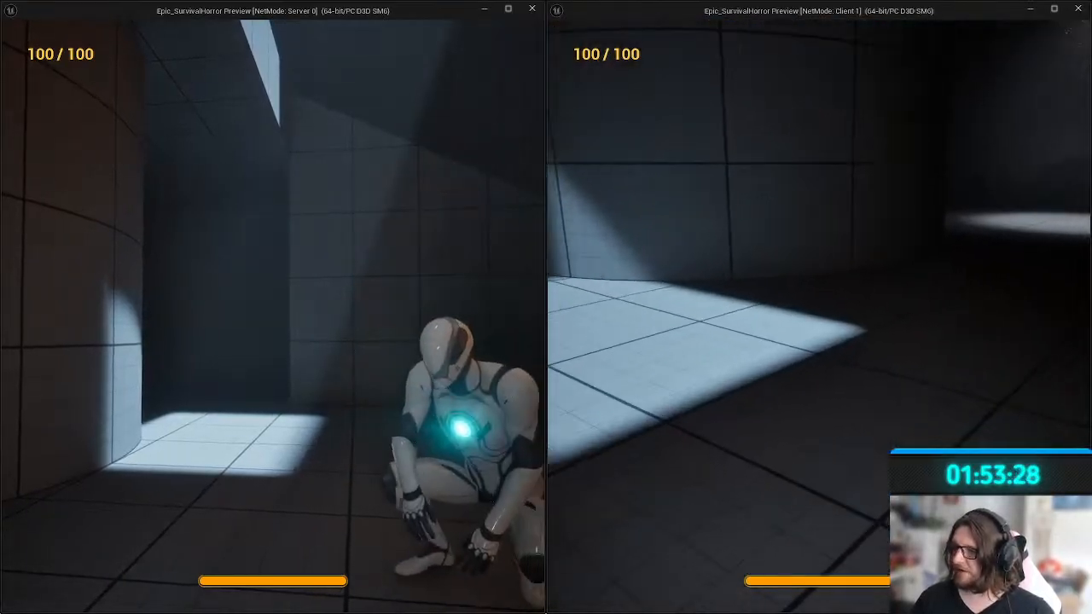
pyautogui.press('w')
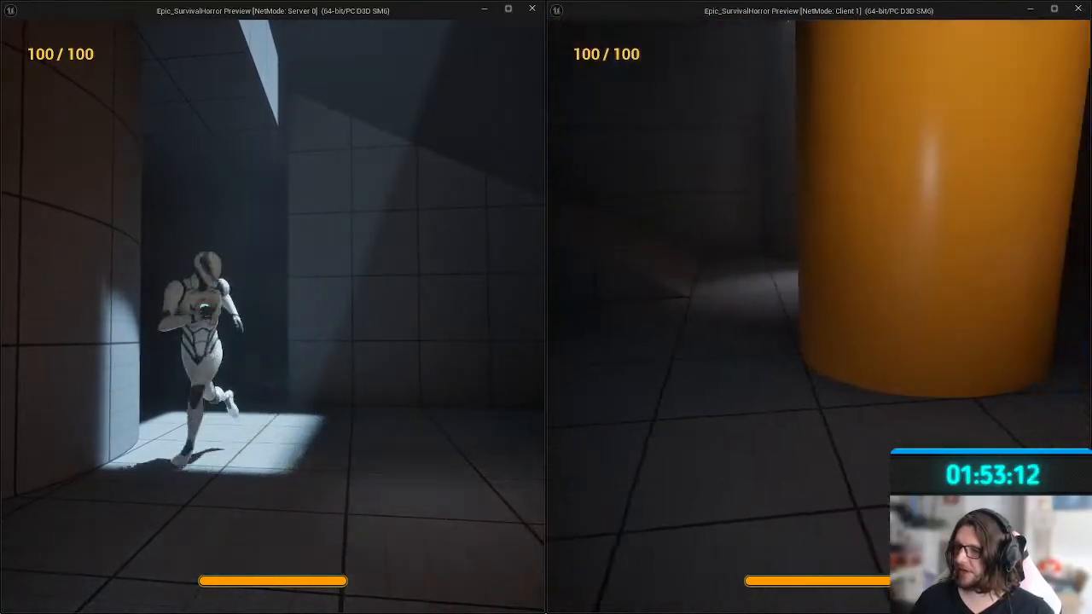
pyautogui.hotkey('shift', 'w')
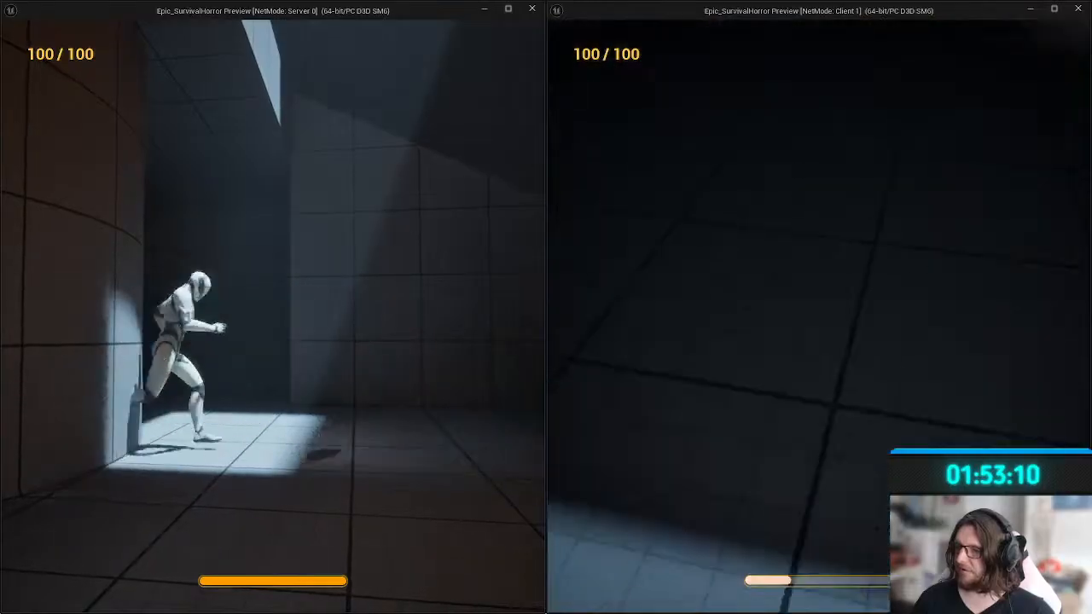
pyautogui.press('d')
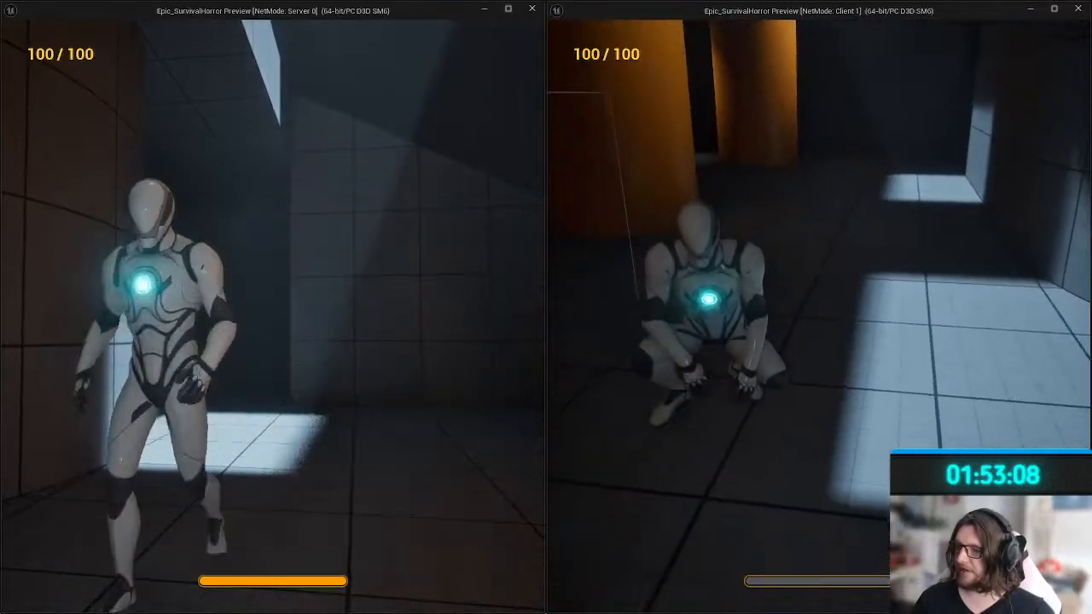
# Test the client character's health loss by moving through the damage area, and end the play session.
pyautogui.press('a')
pyautogui.hotkey('shift', 'w')
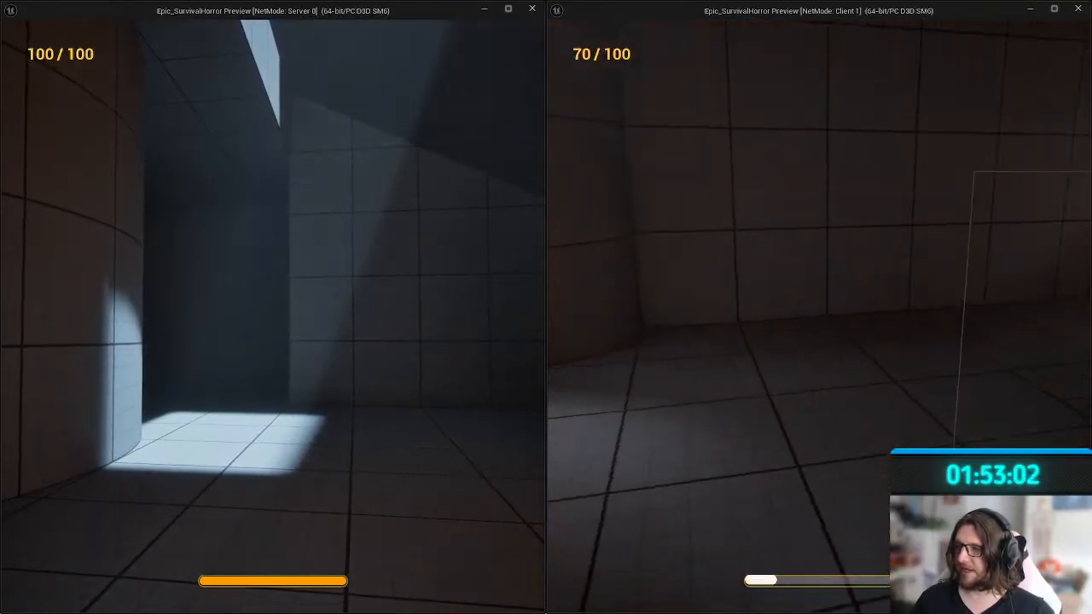
pyautogui.press('s')
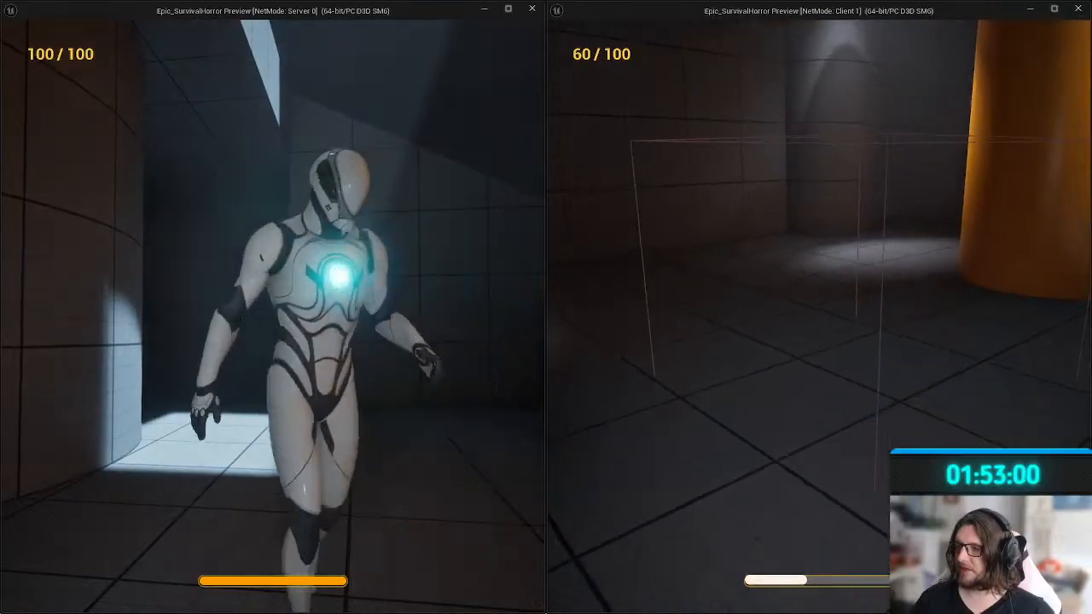
pyautogui.press('w')
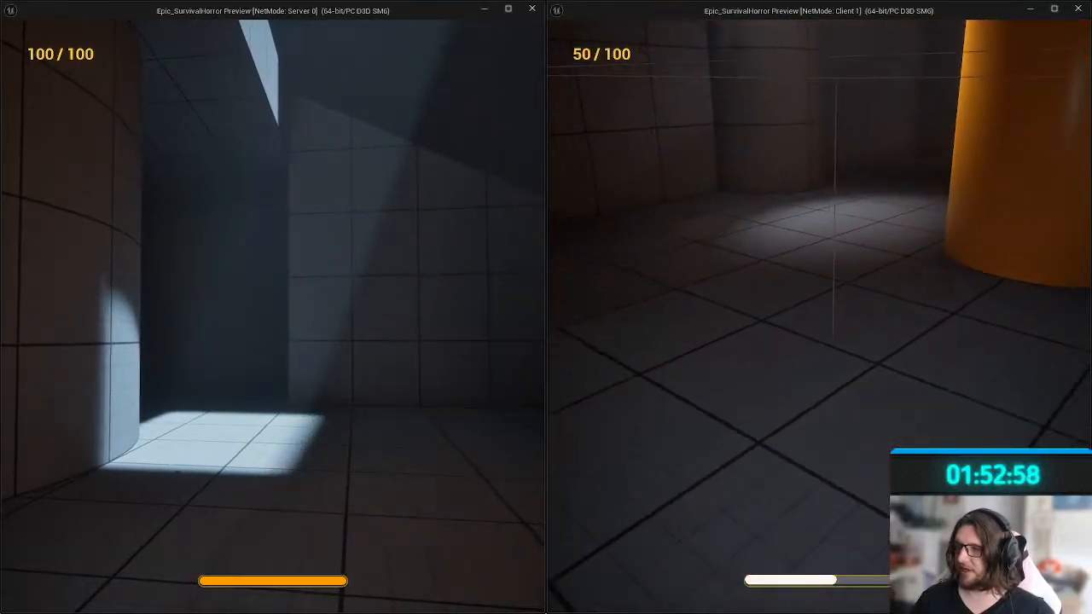
pyautogui.press('d')
pyautogui.press('Escape')
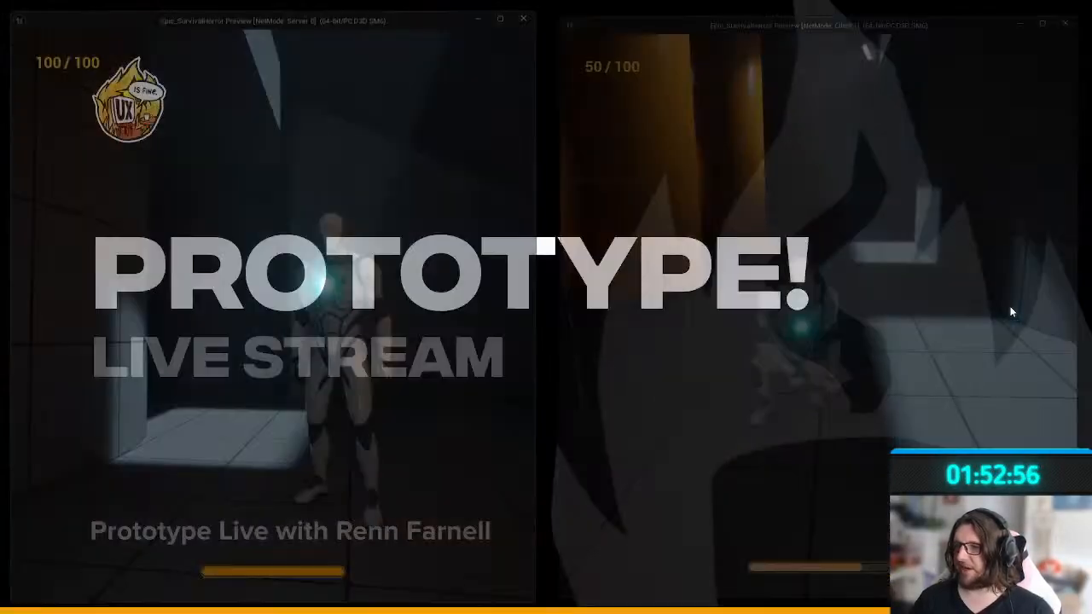
# Switch to Figma, recolour the Replicate Doors sticky note blue on the Streaming Concepts board, and minimize the window.
pyautogui.click(293, 601)
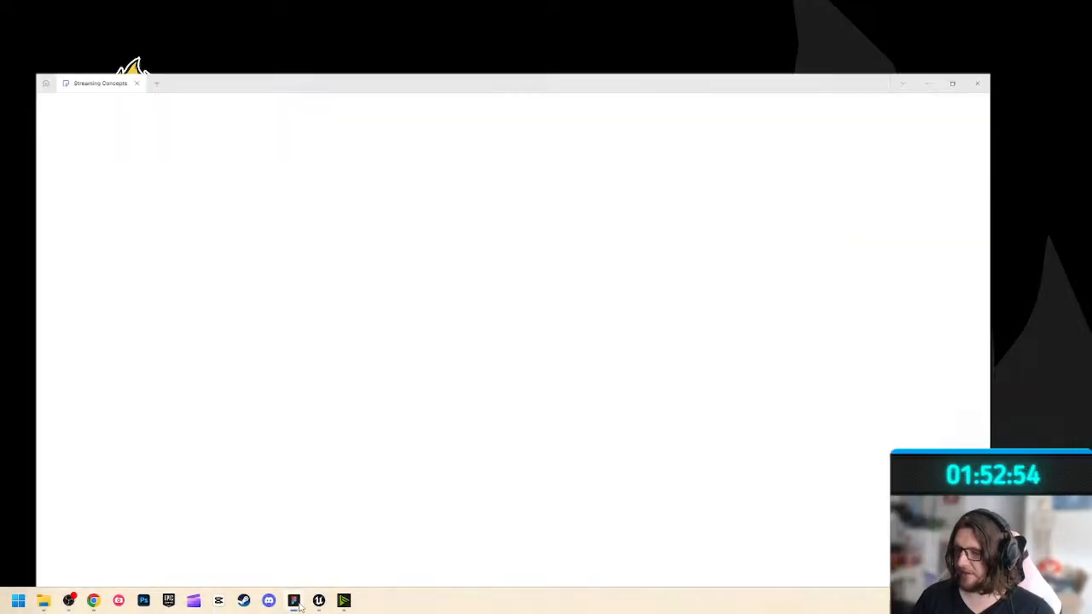
pyautogui.hscroll(3, 491, 384)
pyautogui.keyDown('ctrl'); pyautogui.scroll(3, 443, 281); pyautogui.keyUp('ctrl')
pyautogui.keyDown('ctrl'); pyautogui.scroll(1, 413, 215); pyautogui.keyUp('ctrl')
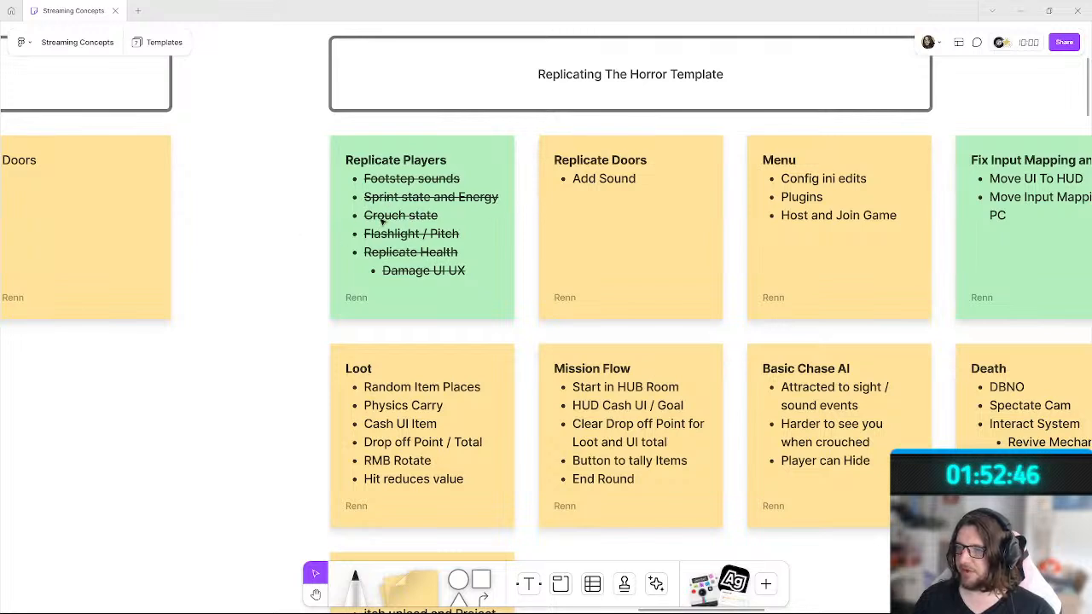
pyautogui.moveTo(404, 222); pyautogui.dragTo(331, 224, button='middle')
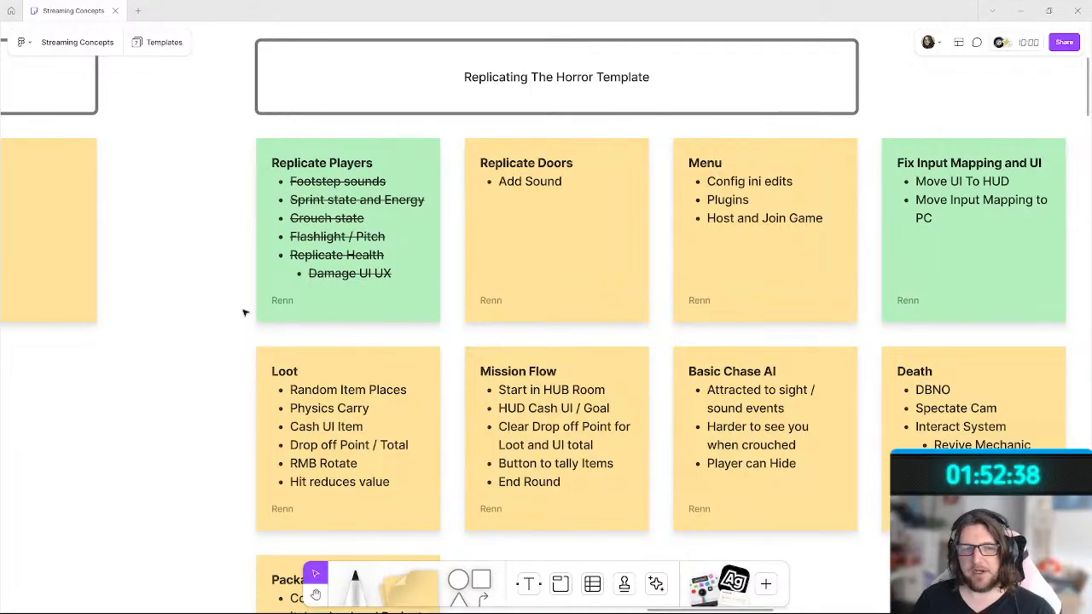
pyautogui.moveTo(318, 290); pyautogui.dragTo(187, 274, button='middle')
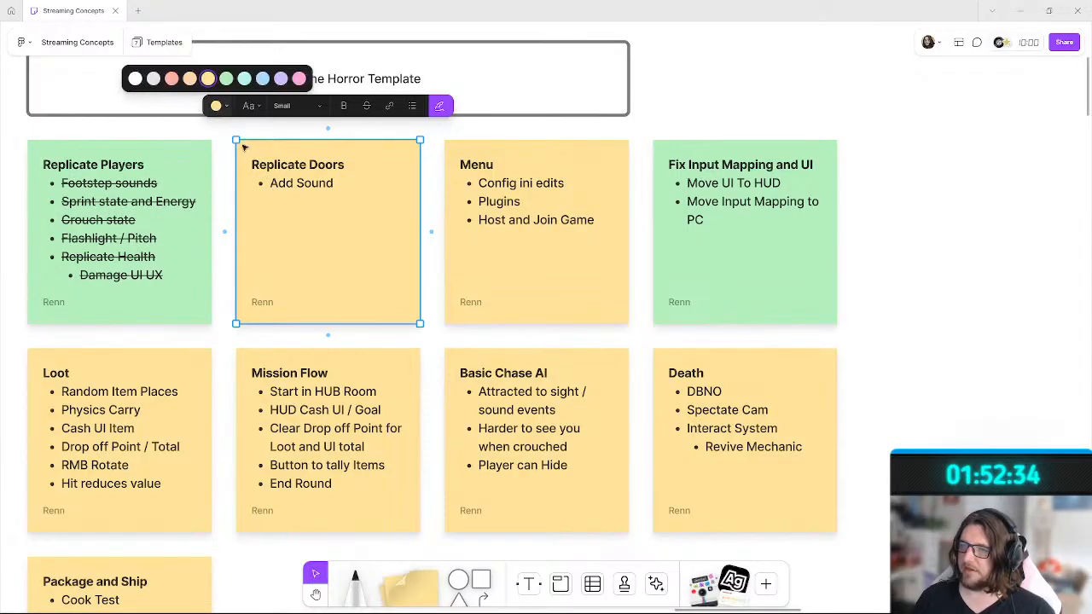
pyautogui.click(262, 79)
pyautogui.click(1021, 12)
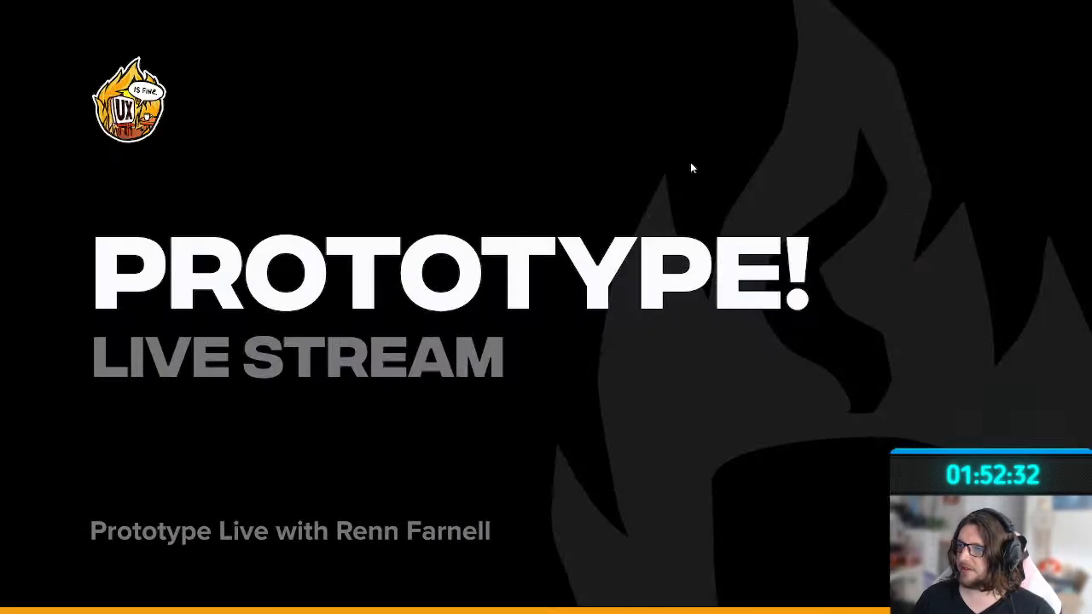
# Switch to Unreal Editor, start a two-player preview and run the server character over the orange ramp into the spotlit room.
pyautogui.click(319, 602)
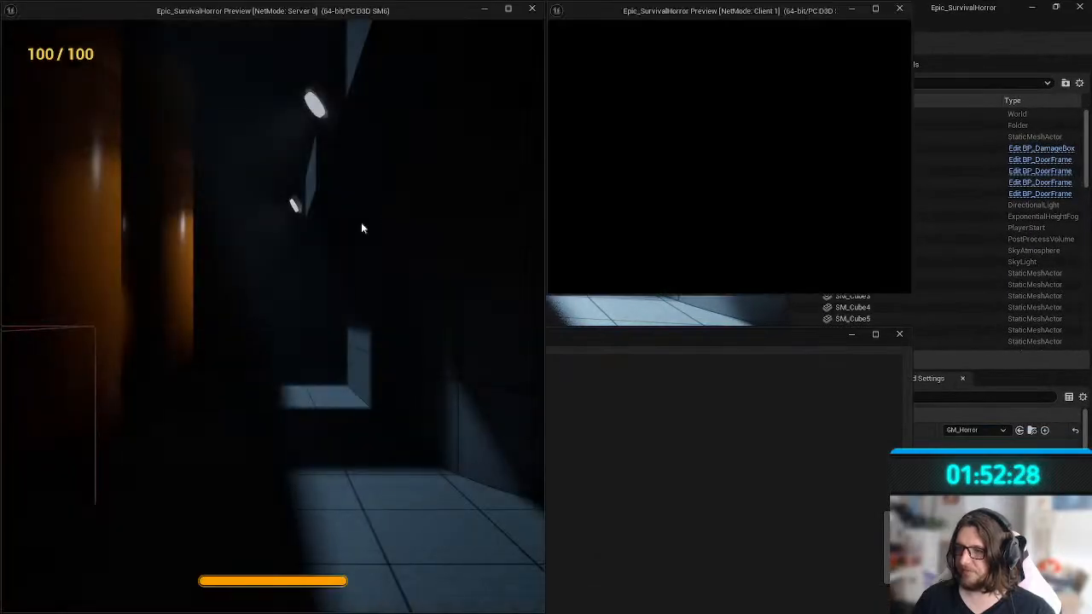
pyautogui.hotkey('shift', 'w')
pyautogui.hotkey('shift', 'w')
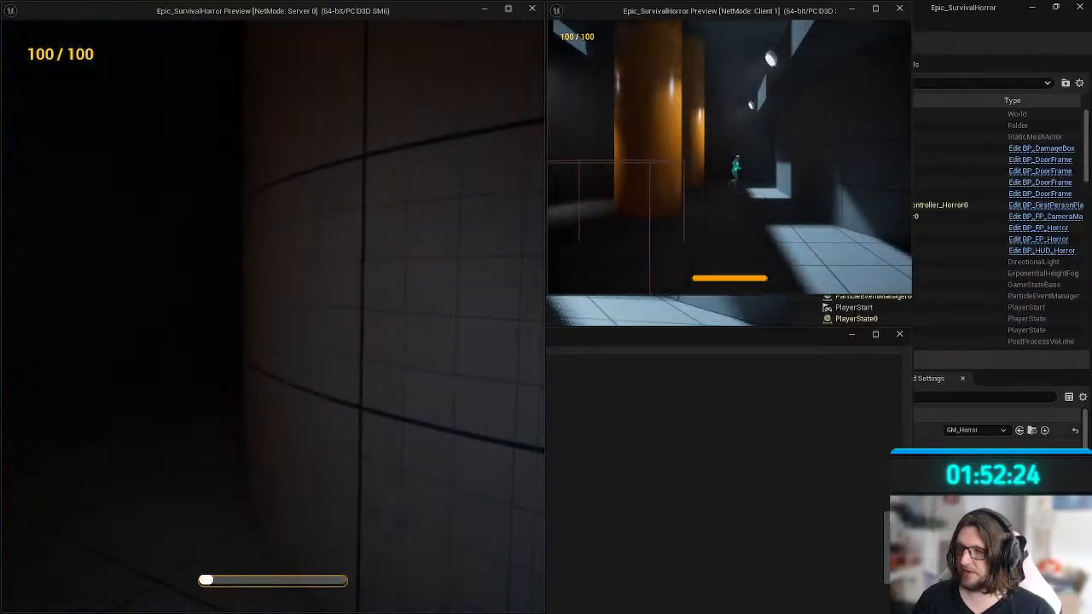
pyautogui.press('w')
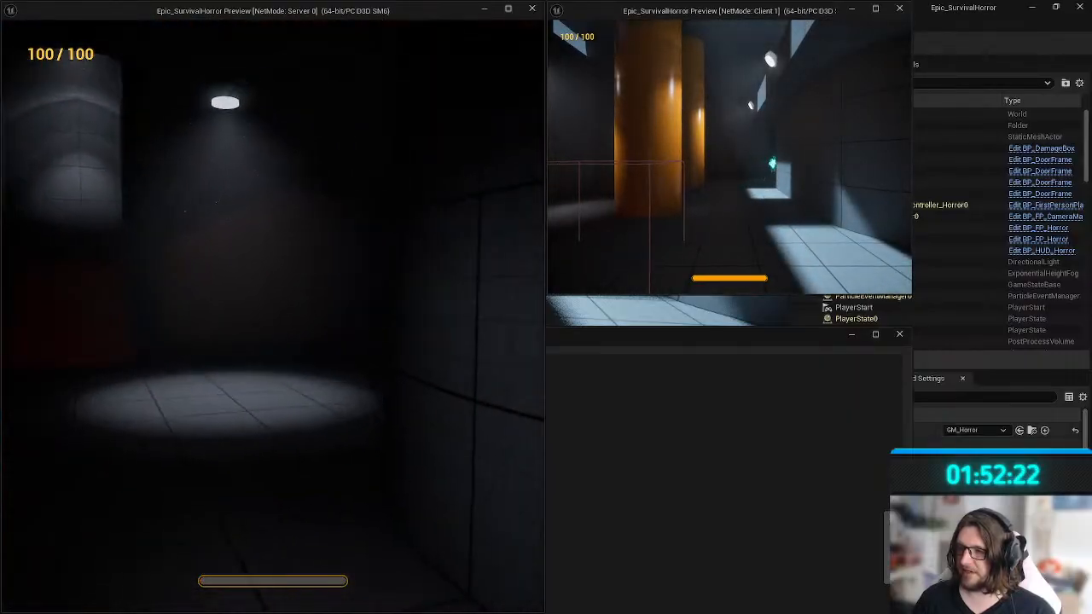
pyautogui.press('w')
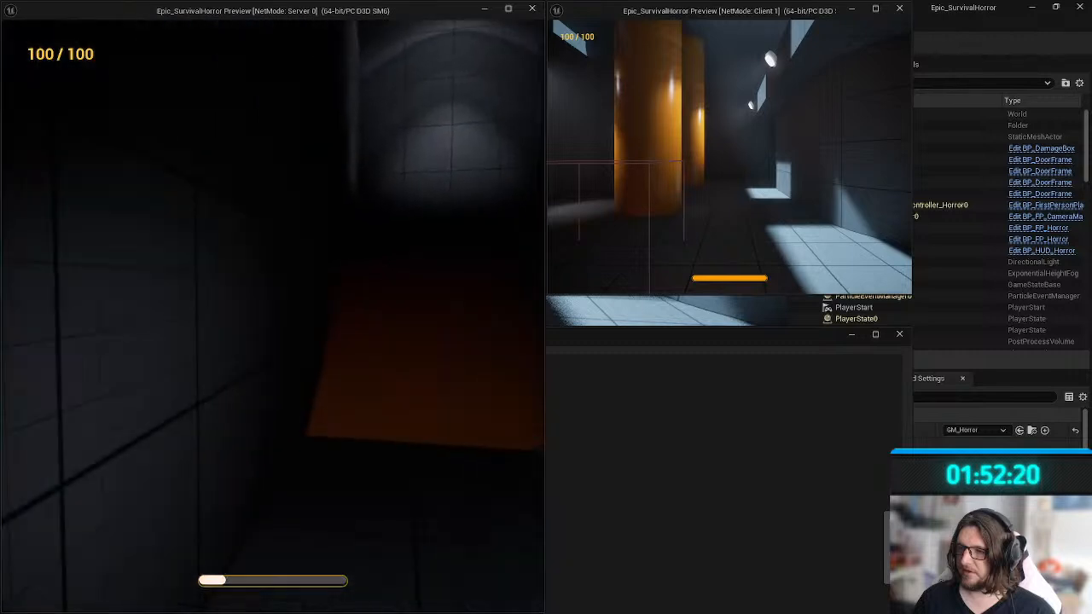
pyautogui.press('w')
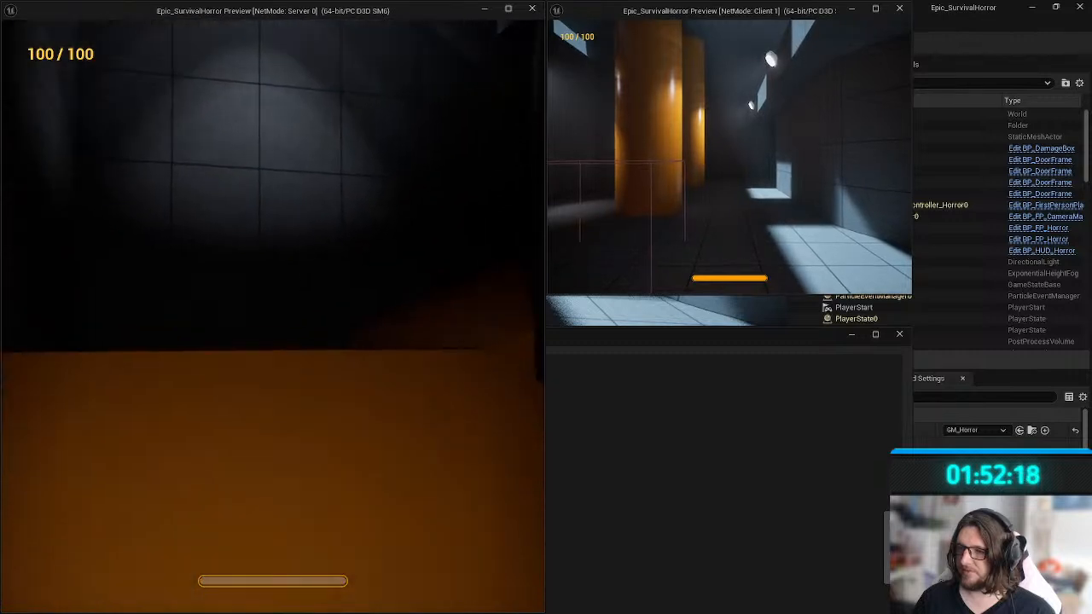
pyautogui.press('w')
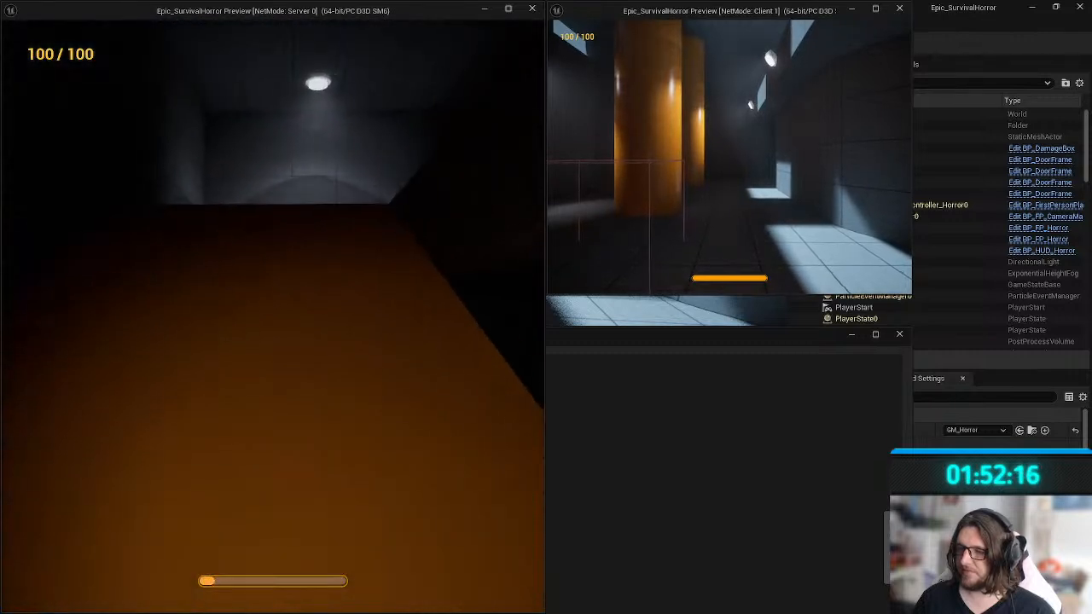
pyautogui.press('w')
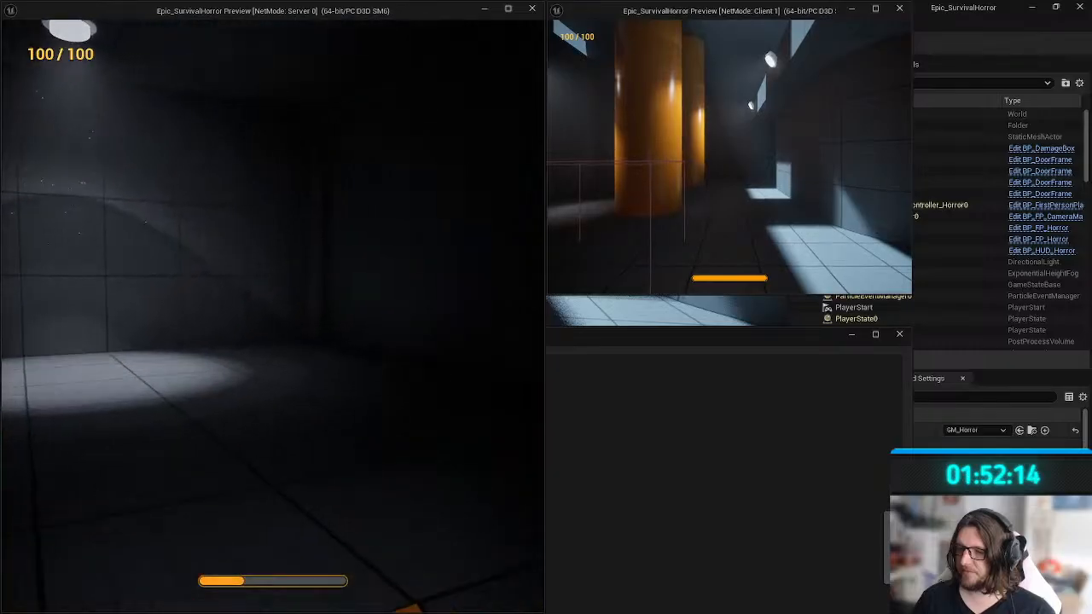
pyautogui.press('w')
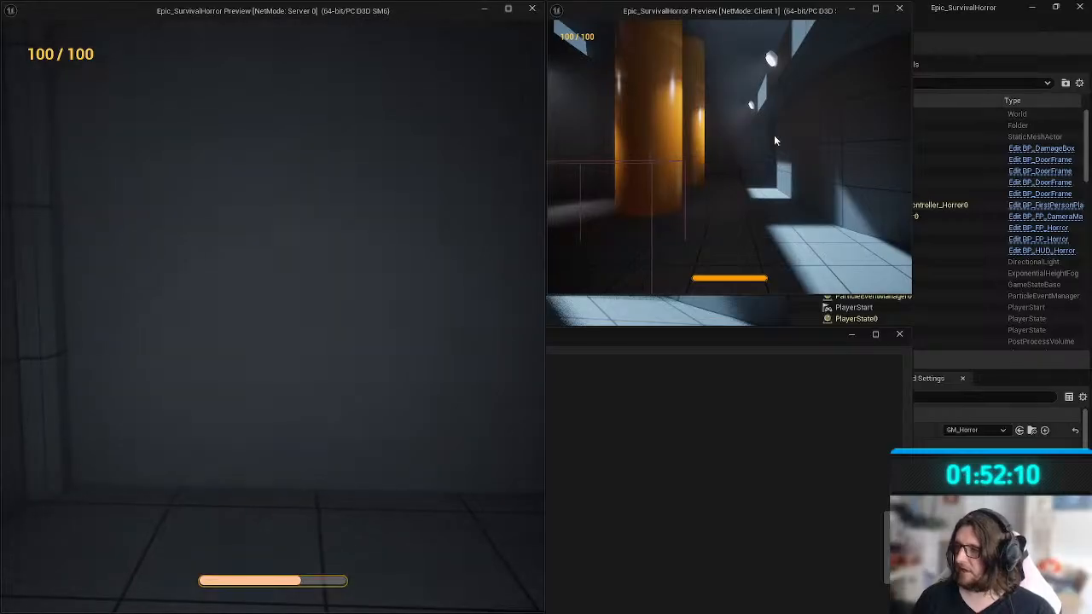
# Resize the Client 1 preview window to half the screen so it sits beside the server preview.
pyautogui.click(804, 159)
pyautogui.hotkey('shift', 'w')
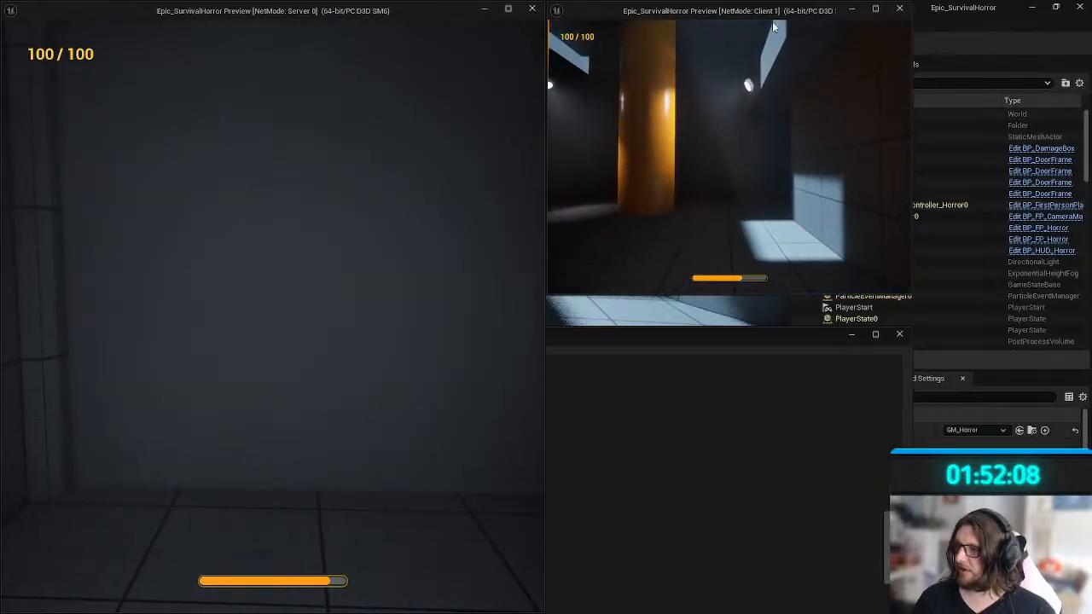
pyautogui.moveTo(761, 15); pyautogui.dragTo(1063, 199)
pyautogui.click(867, 227)
pyautogui.press('w')
pyautogui.hotkey('shift', 'F1')
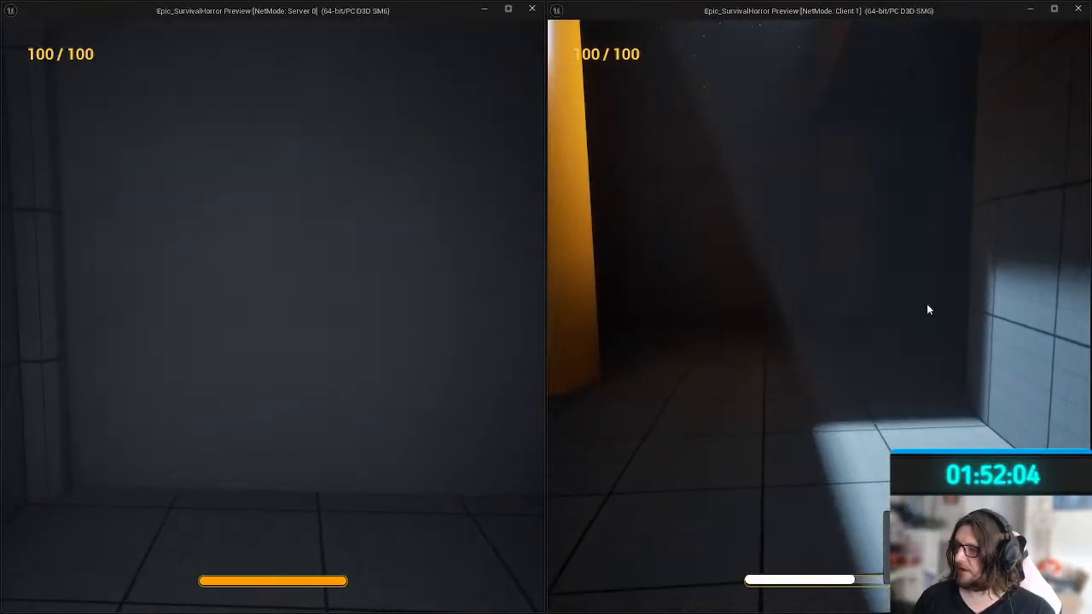
# Run the client character over the orange ramp to join the server character in the spotlit room.
pyautogui.press('Escape')
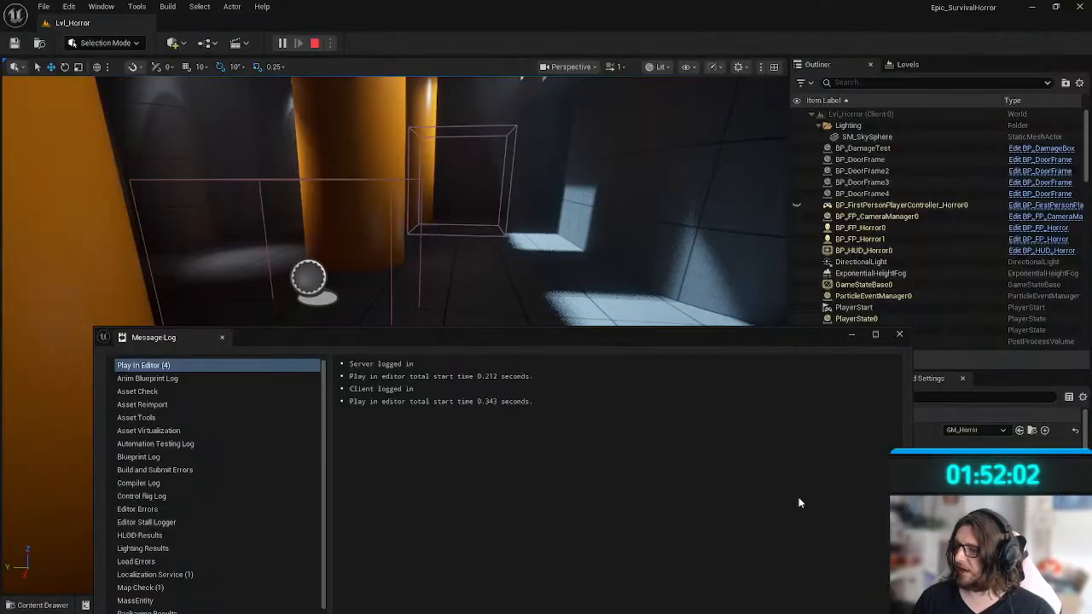
pyautogui.hotkey('alt', 'Tab')
pyautogui.hotkey('shift', 'w')
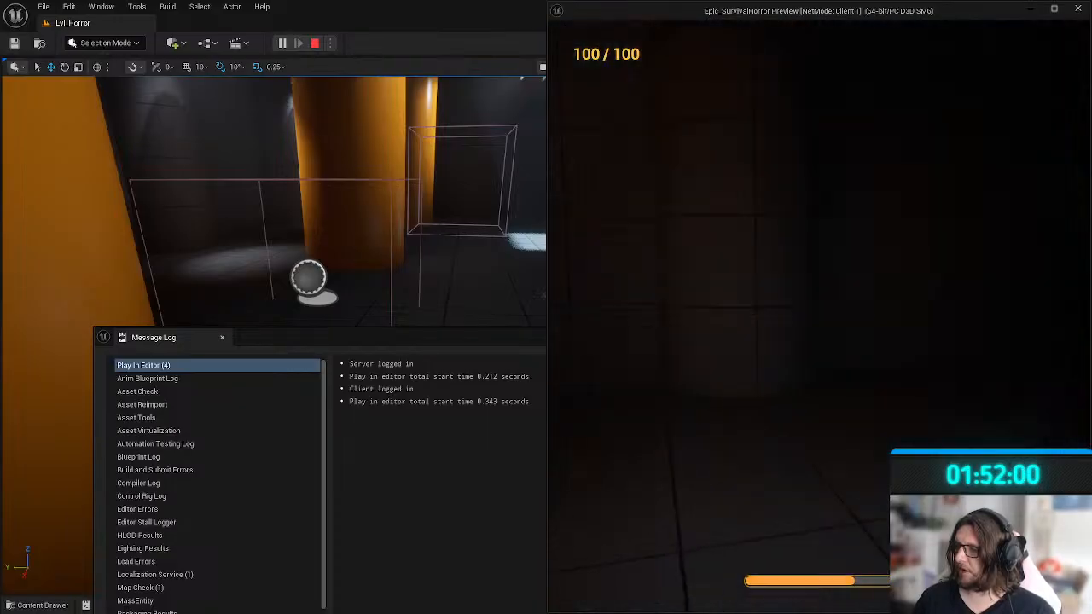
pyautogui.hotkey('shift', 'w')
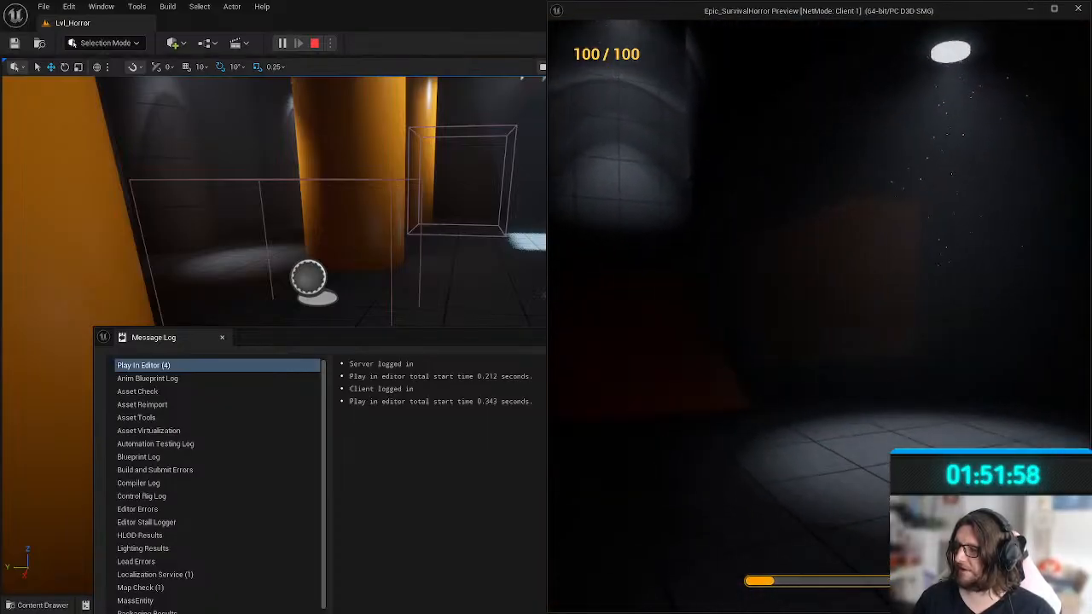
pyautogui.press('w')
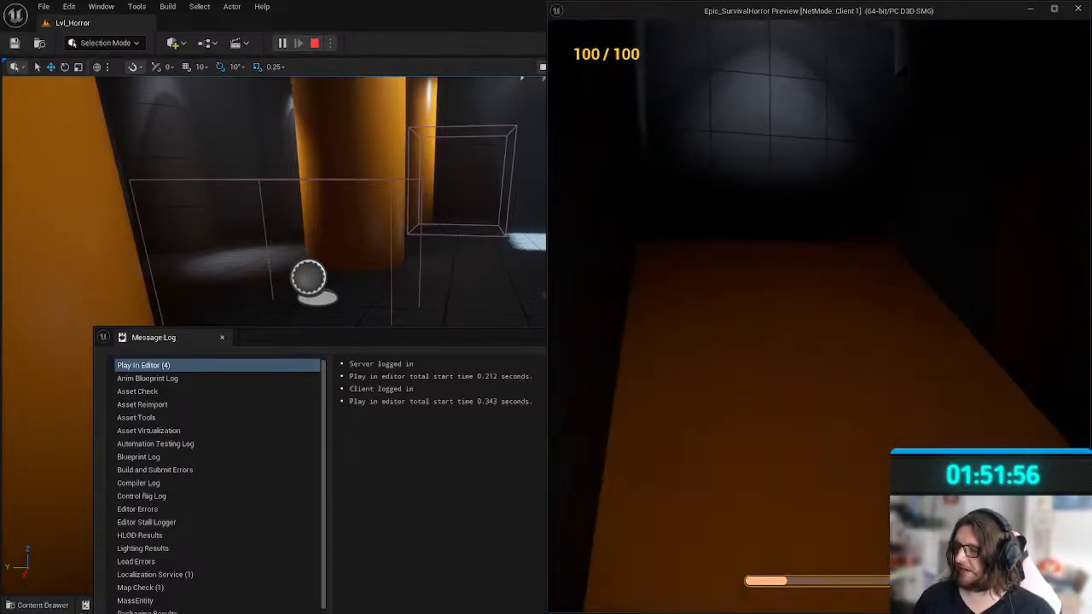
pyautogui.press('w')
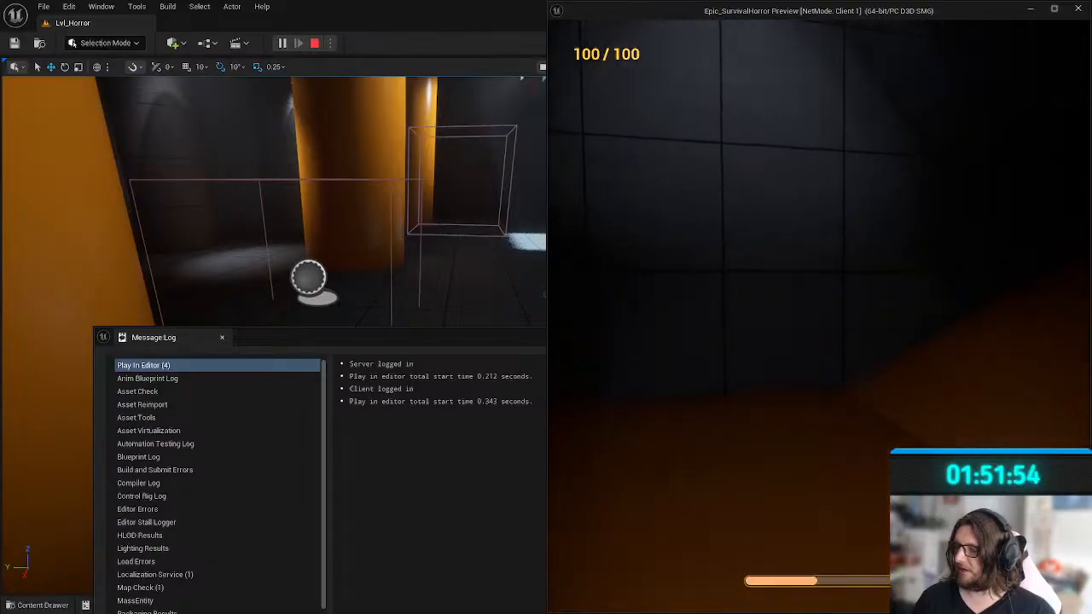
pyautogui.press('w')
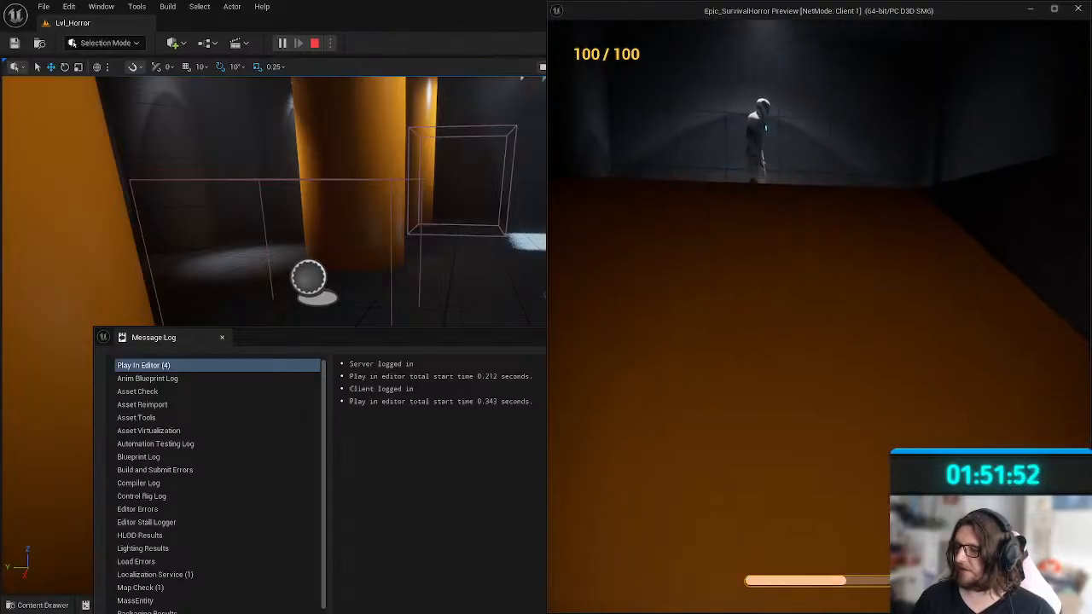
pyautogui.press('w')
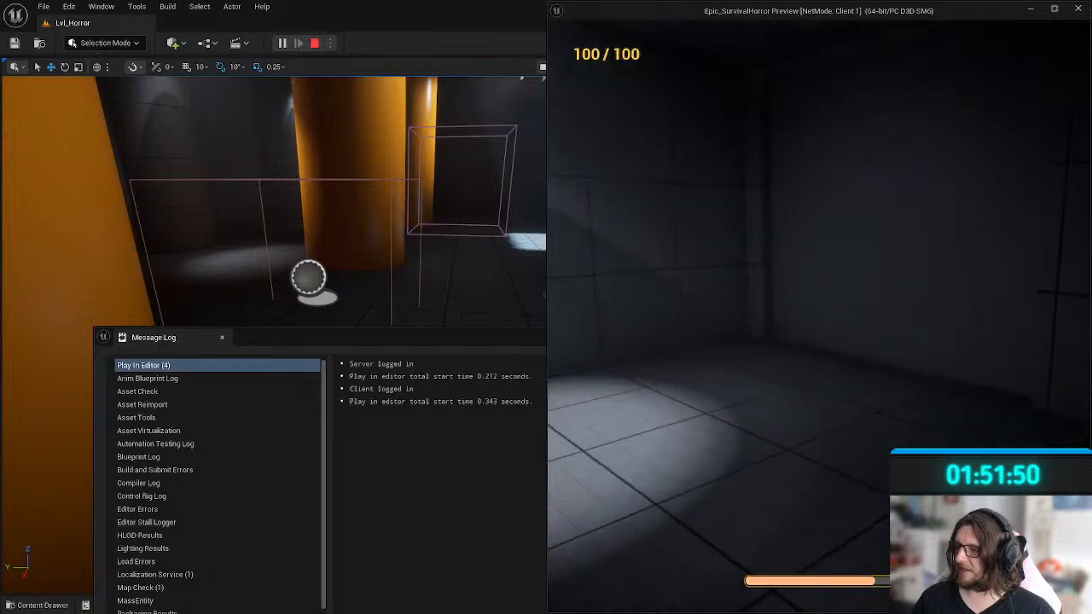
pyautogui.press('w')
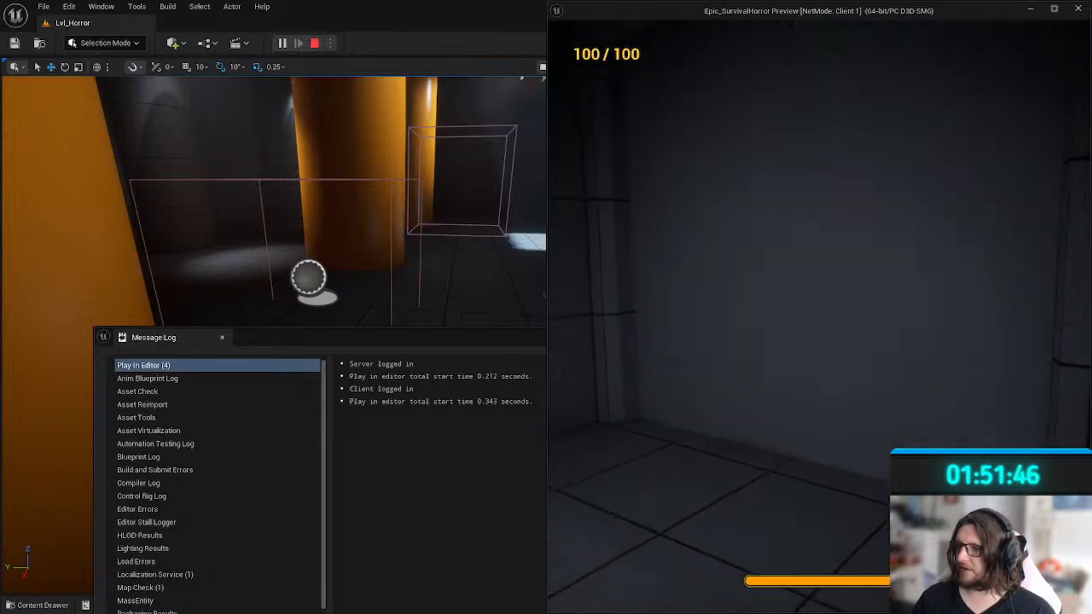
# Bring both player previews to the front, stop the play session and close the Message Log window.
pyautogui.hotkey('alt', 'Tab')
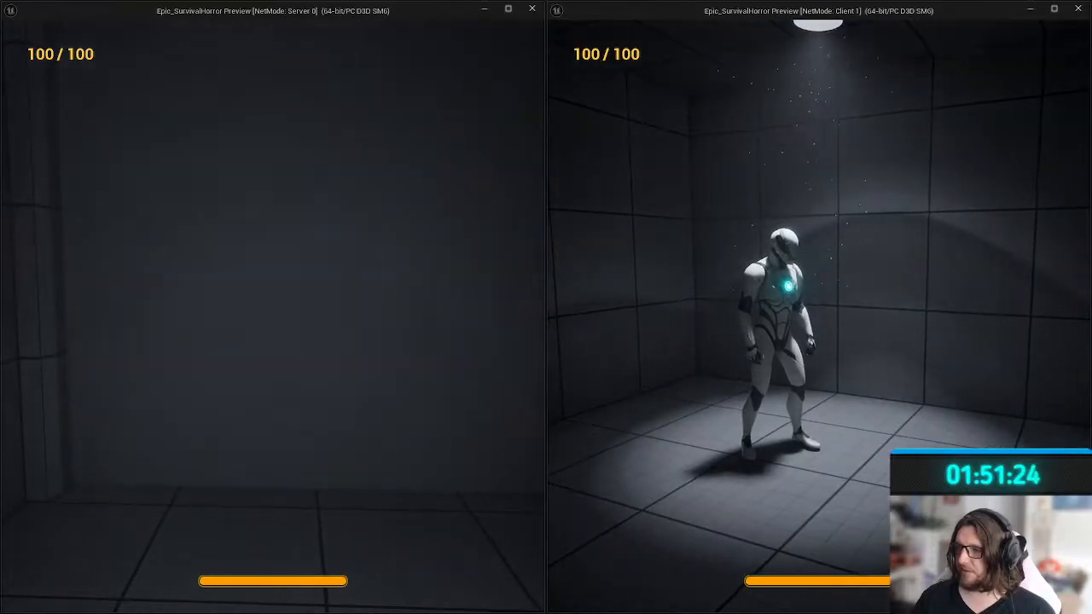
pyautogui.press('Escape')
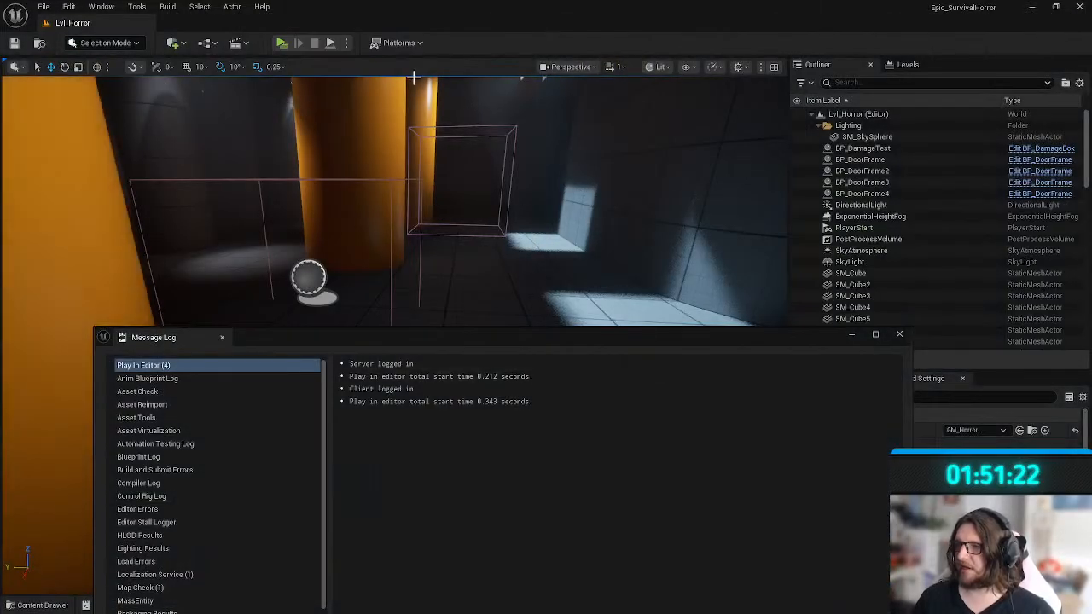
pyautogui.moveTo(592, 338); pyautogui.dragTo(569, 351)
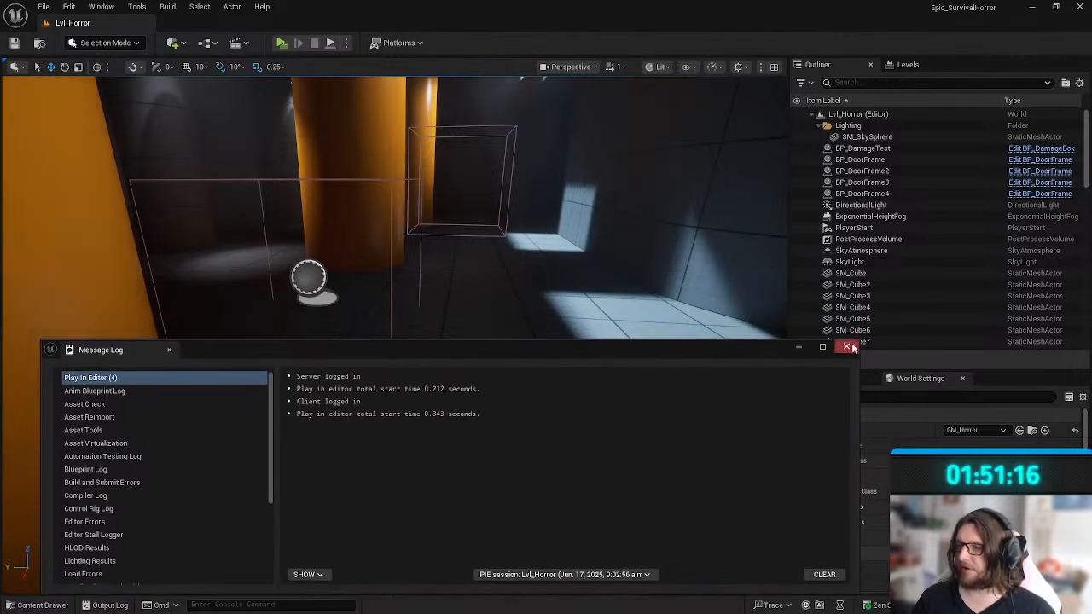
pyautogui.click(847, 348)
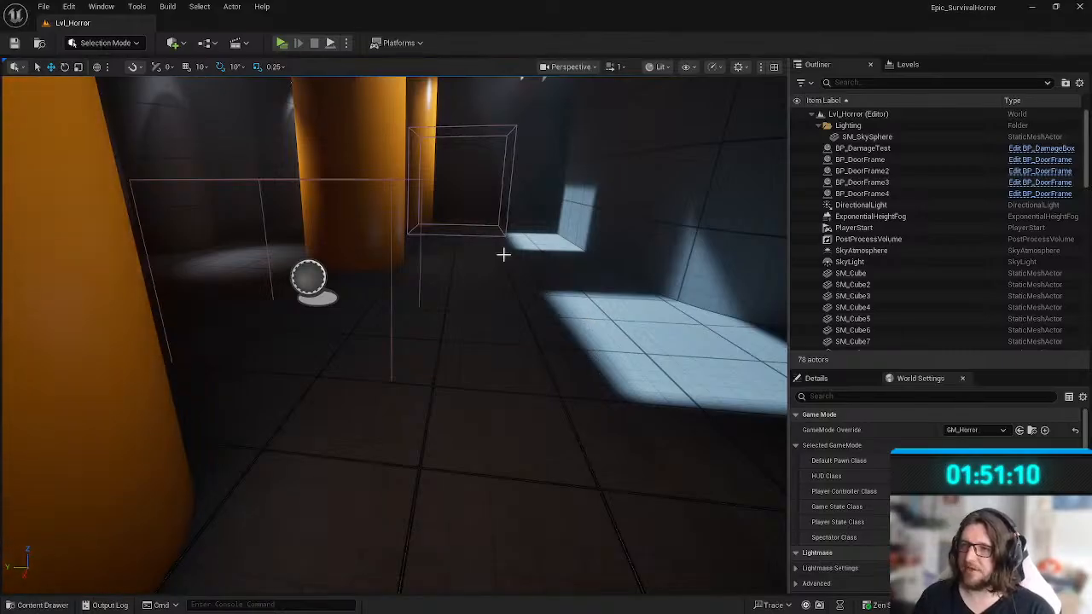
# Find the late join setting in the editor preferences, enable Allow late joining and close the preferences window.
pyautogui.click(69, 7)
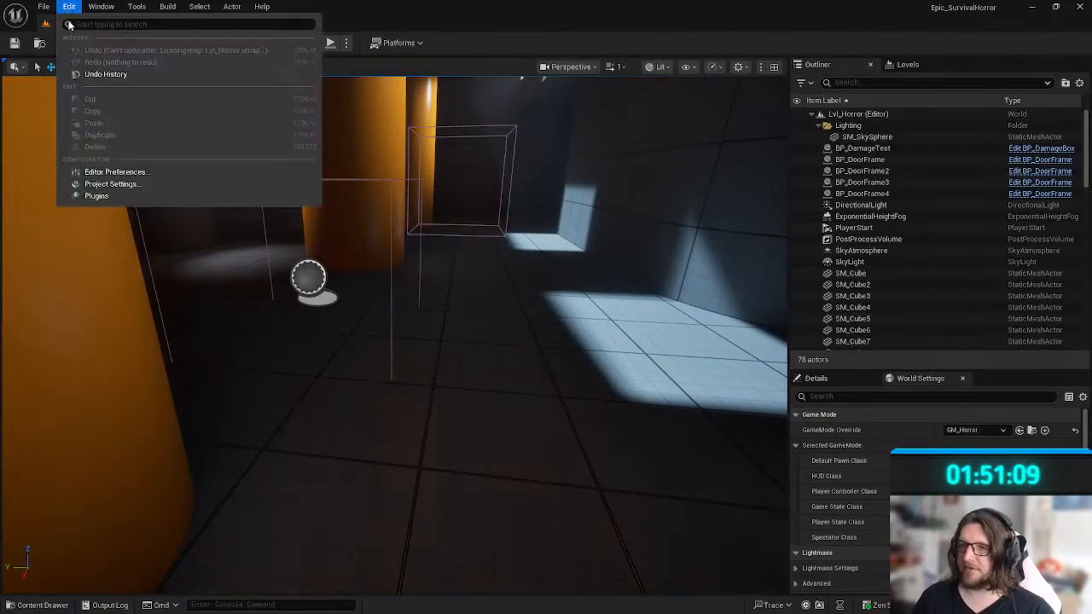
pyautogui.click(116, 173)
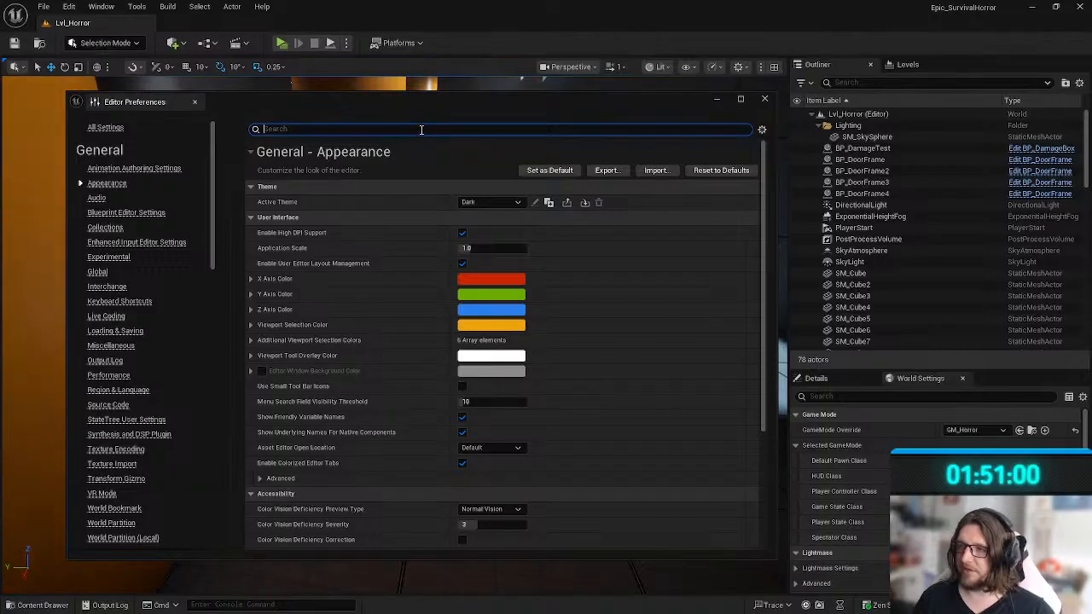
pyautogui.write('late hjo')
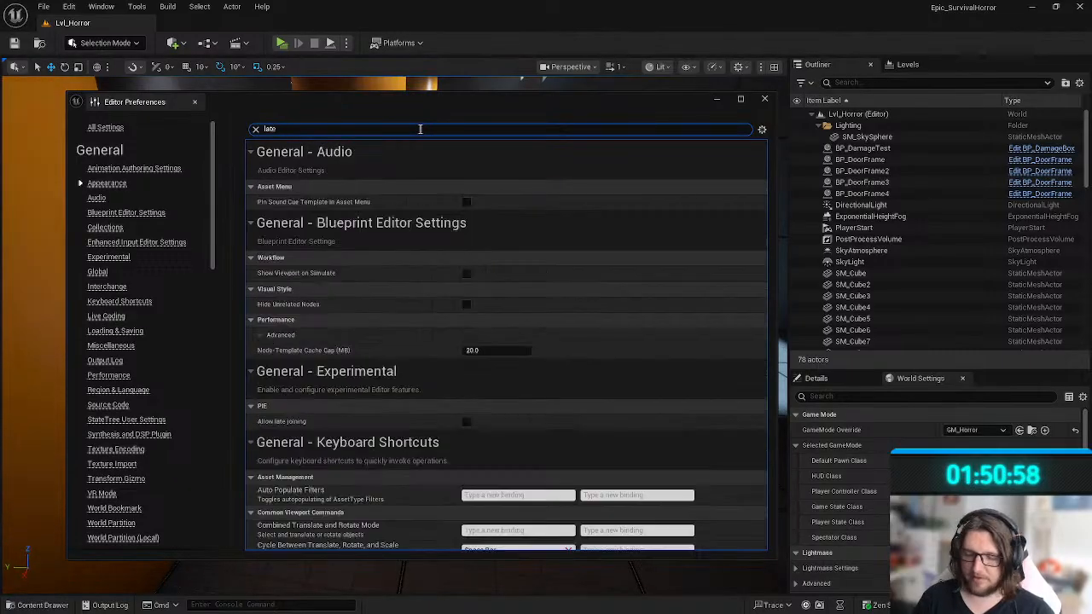
pyautogui.press('BackSpace')
pyautogui.press('BackSpace')
pyautogui.press('BackSpace')
pyautogui.write('join')
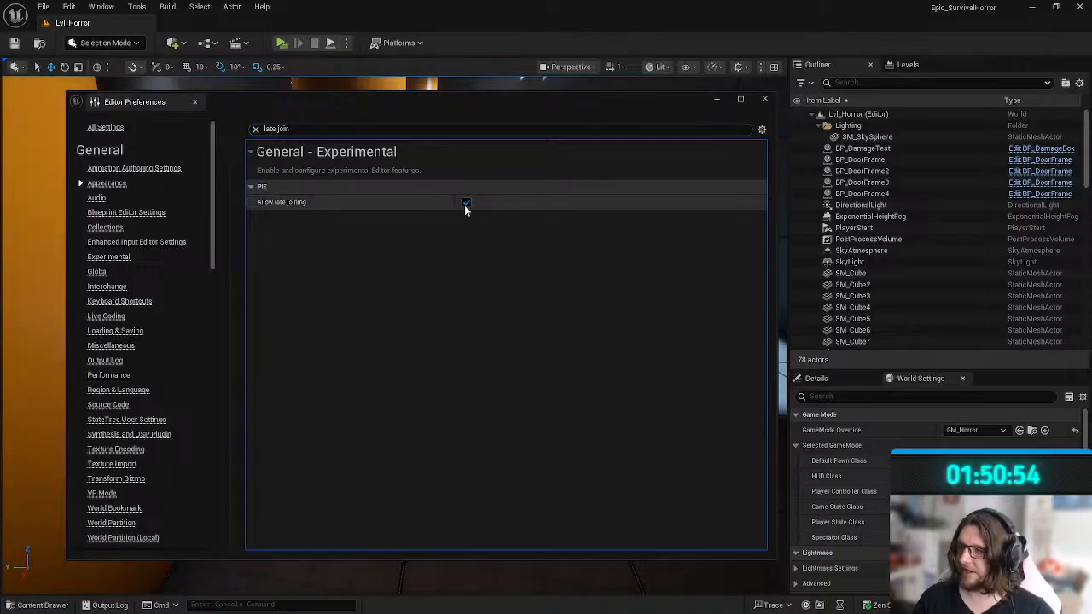
pyautogui.click(194, 101)
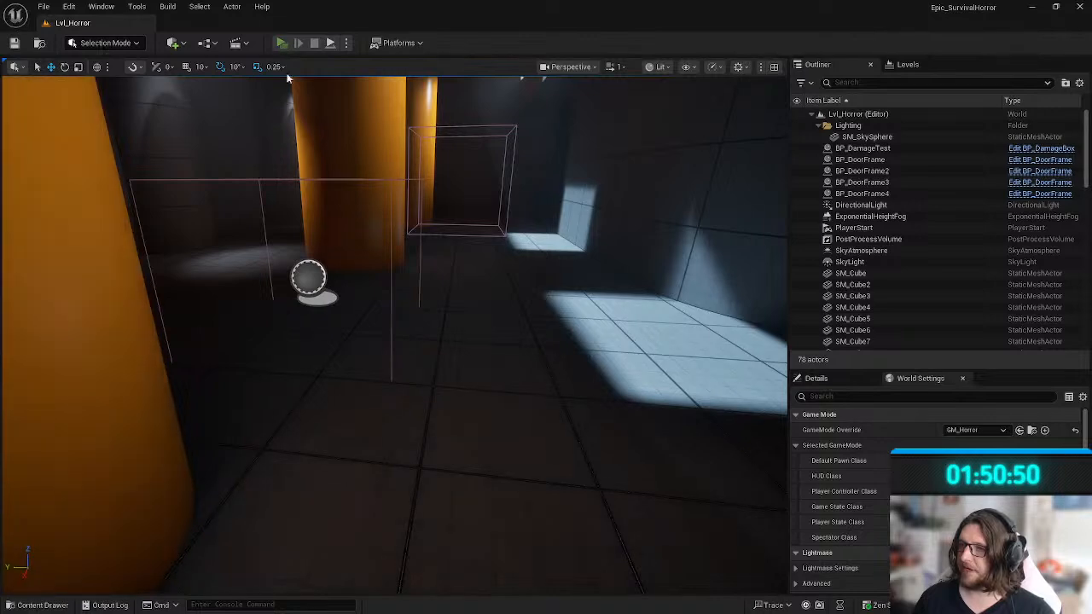
# Start a two-player preview, move the server preview below the toolbar and run its character over the orange ramp into the spotlit room.
pyautogui.click(286, 44)
pyautogui.moveTo(399, 15); pyautogui.dragTo(394, 110)
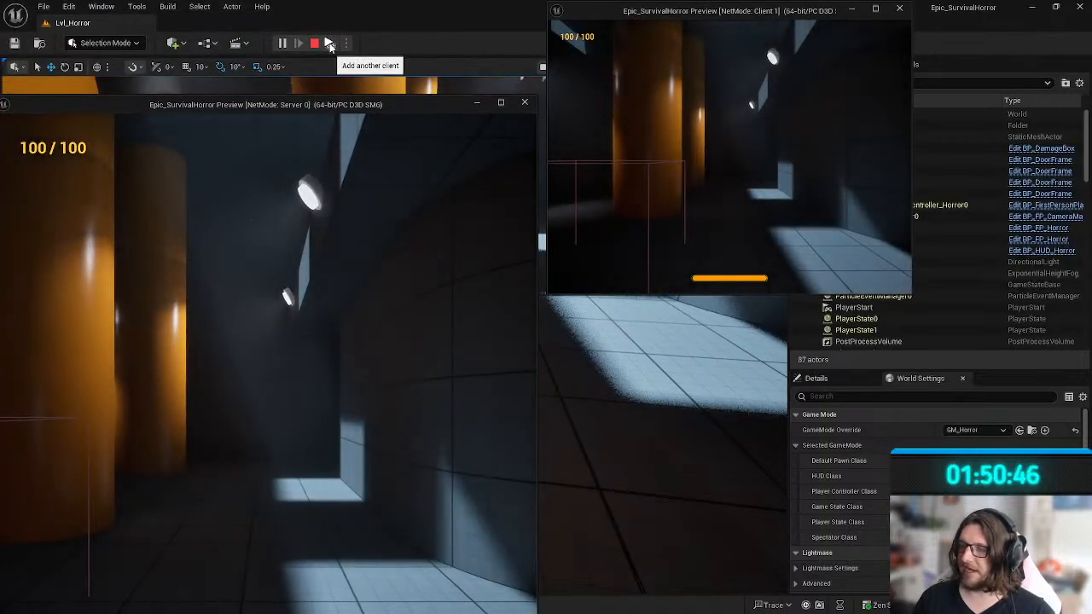
pyautogui.press('w')
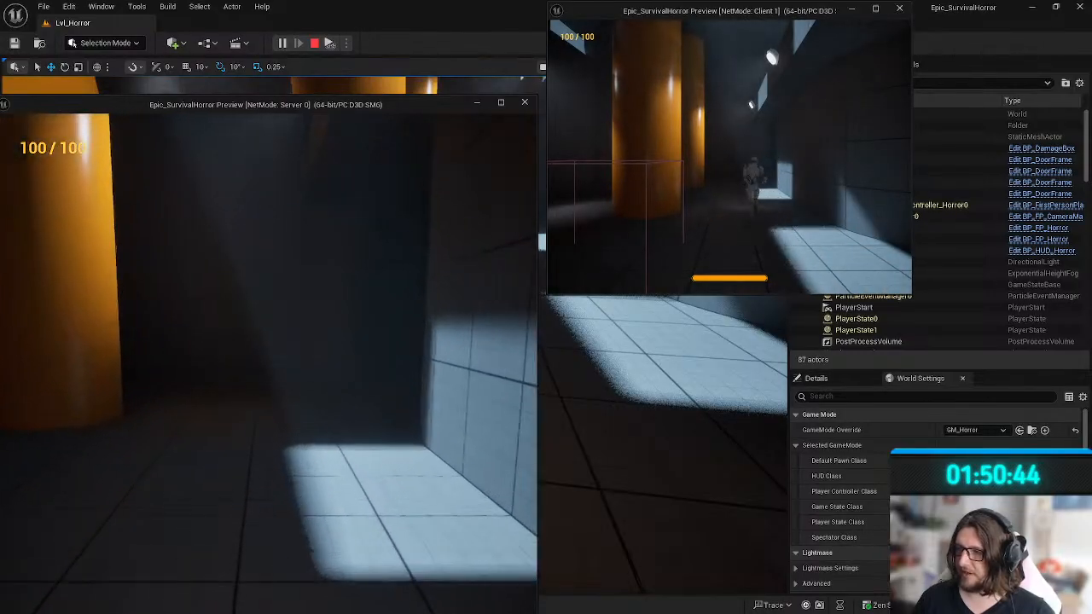
pyautogui.press('w')
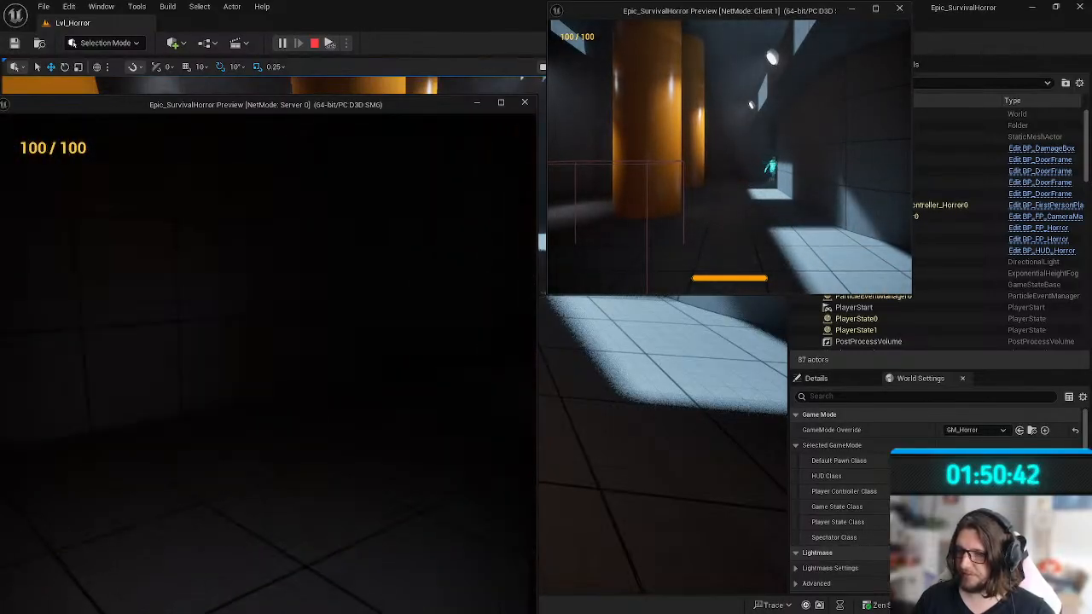
pyautogui.press('w')
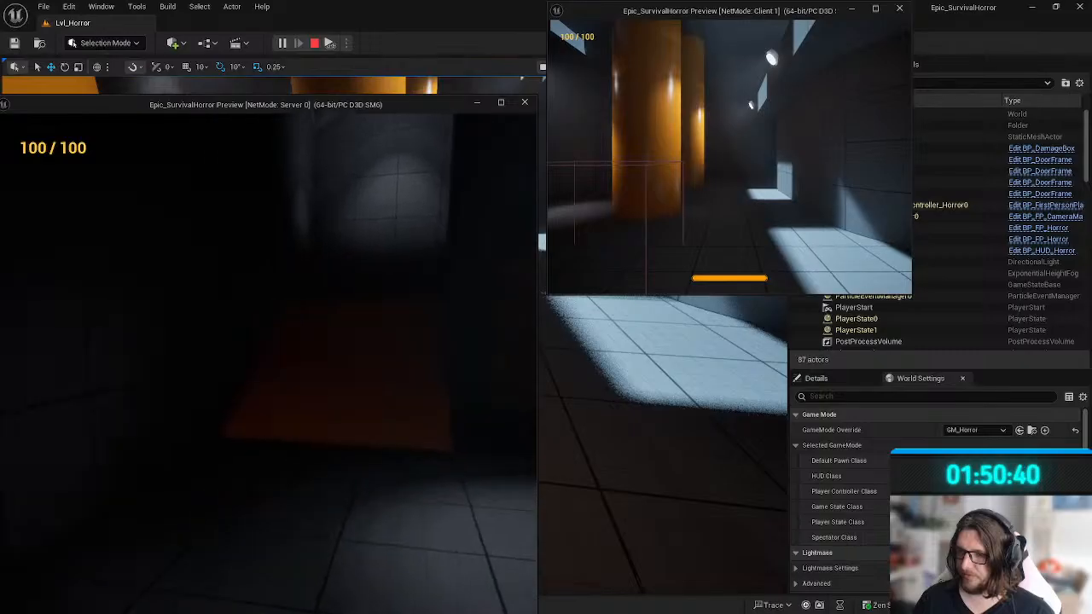
pyautogui.press('w')
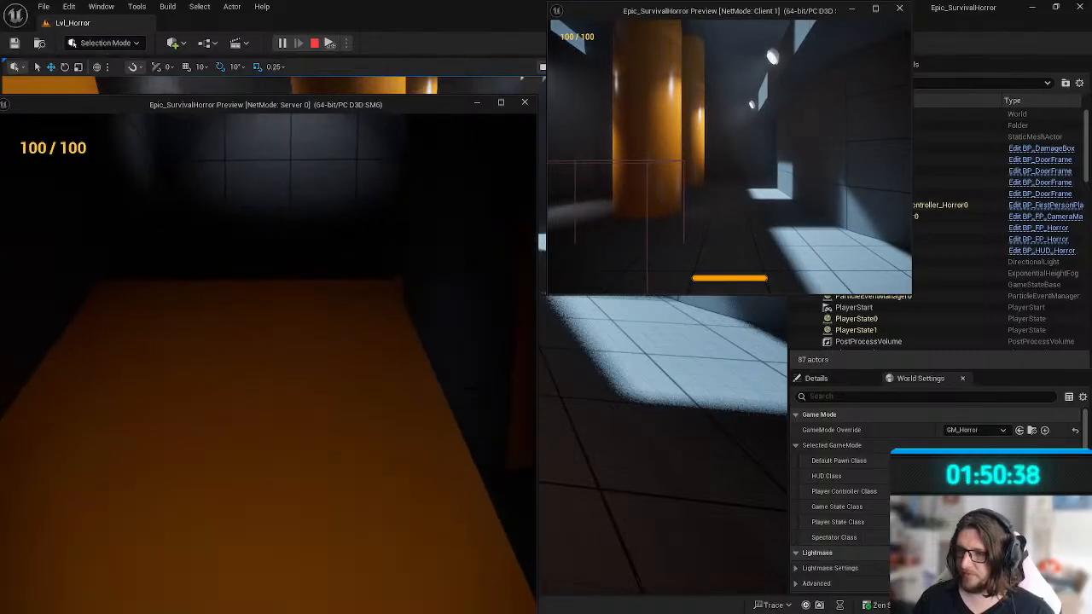
pyautogui.press('w')
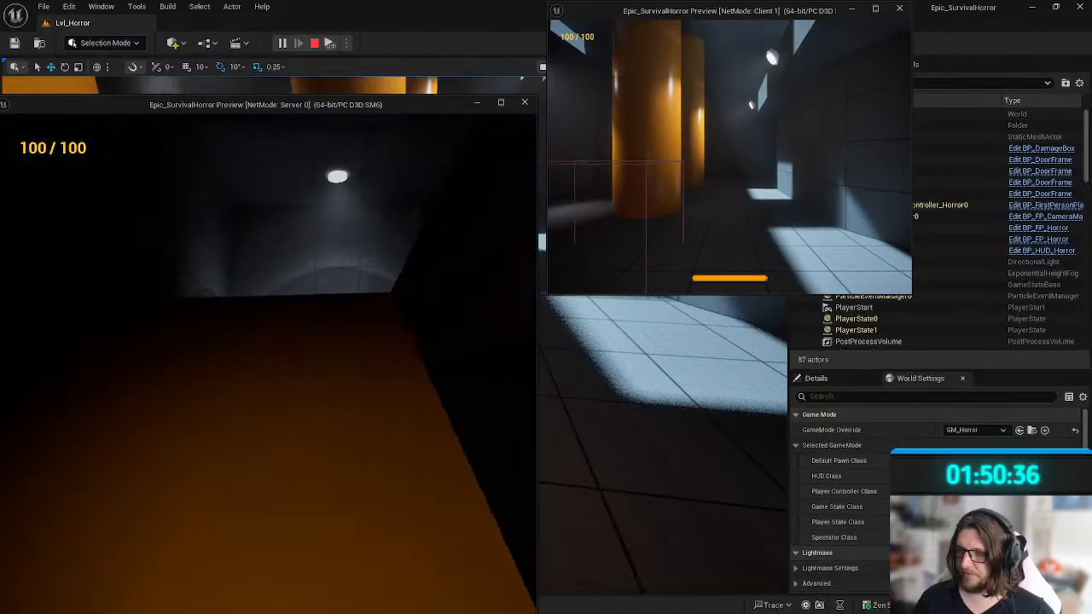
pyautogui.press('w')
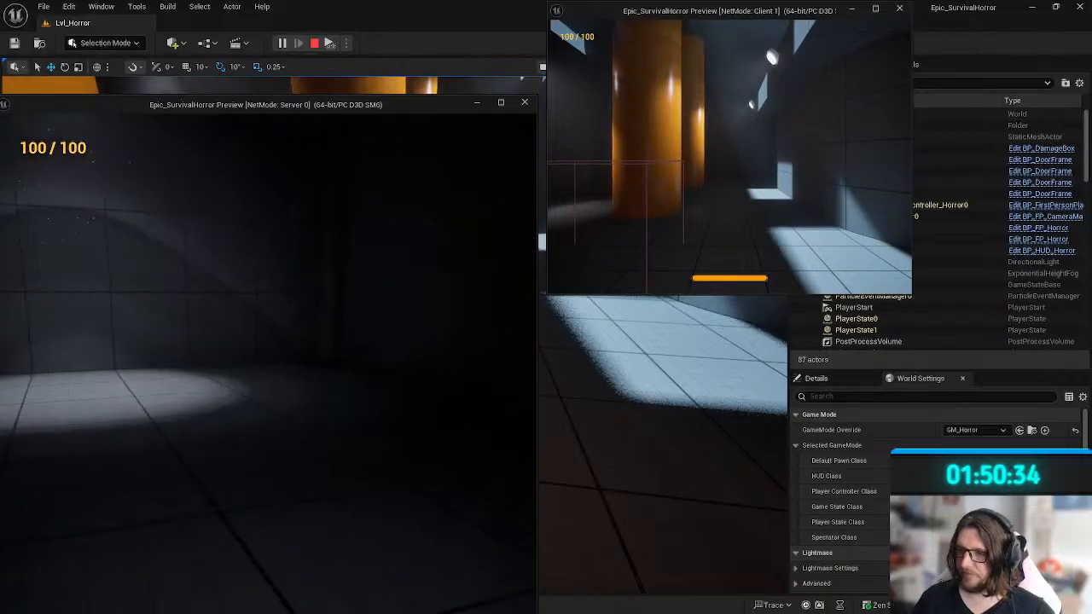
pyautogui.press('w')
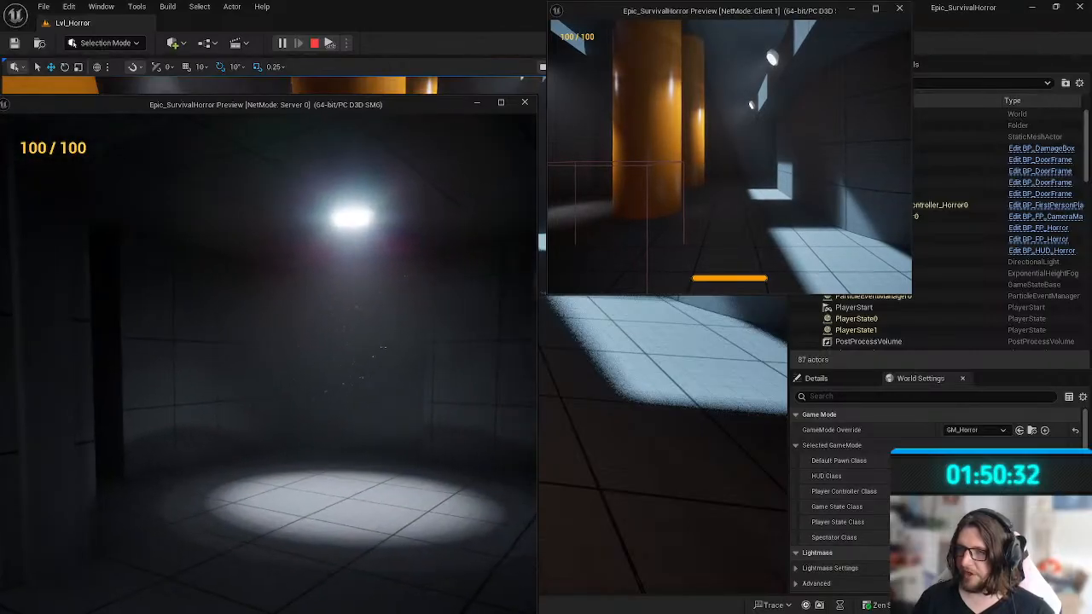
# Add another client to the running play session and maximize the Client 2 preview window.
pyautogui.press('Escape')
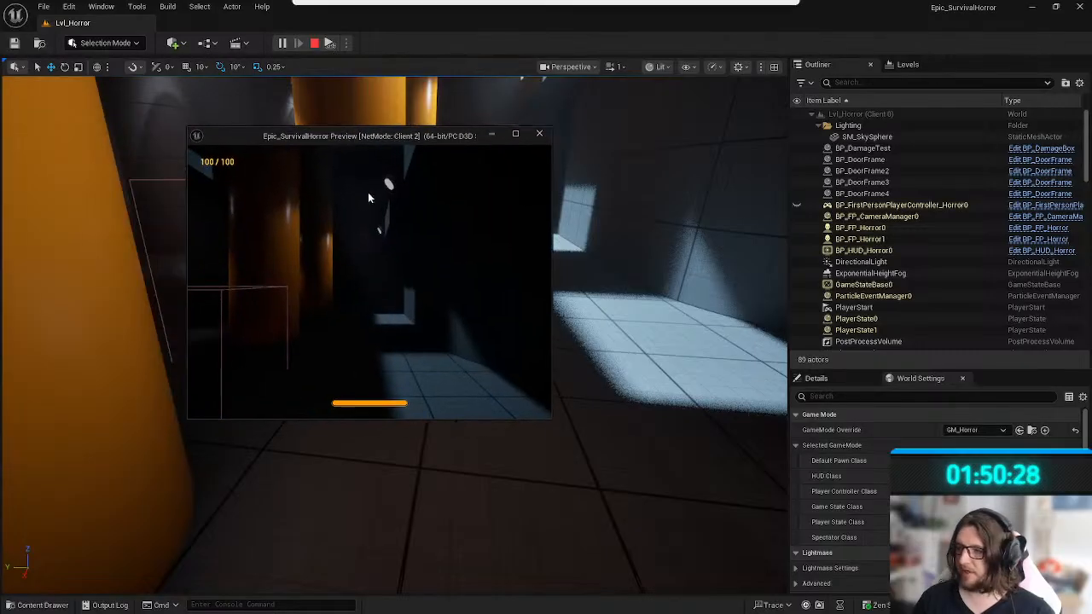
pyautogui.moveTo(384, 138); pyautogui.dragTo(388, 2)
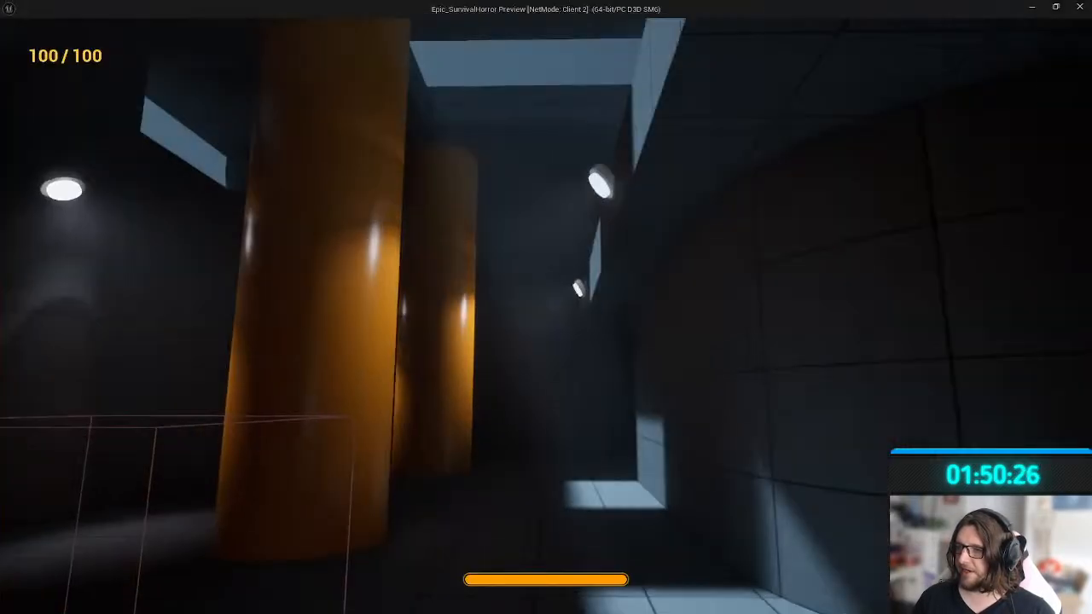
pyautogui.click(393, 68)
# Run the Client 2 character over the orange ramp to the server character in the spotlit room, and stop the play session.
pyautogui.press('w')
pyautogui.press('w')
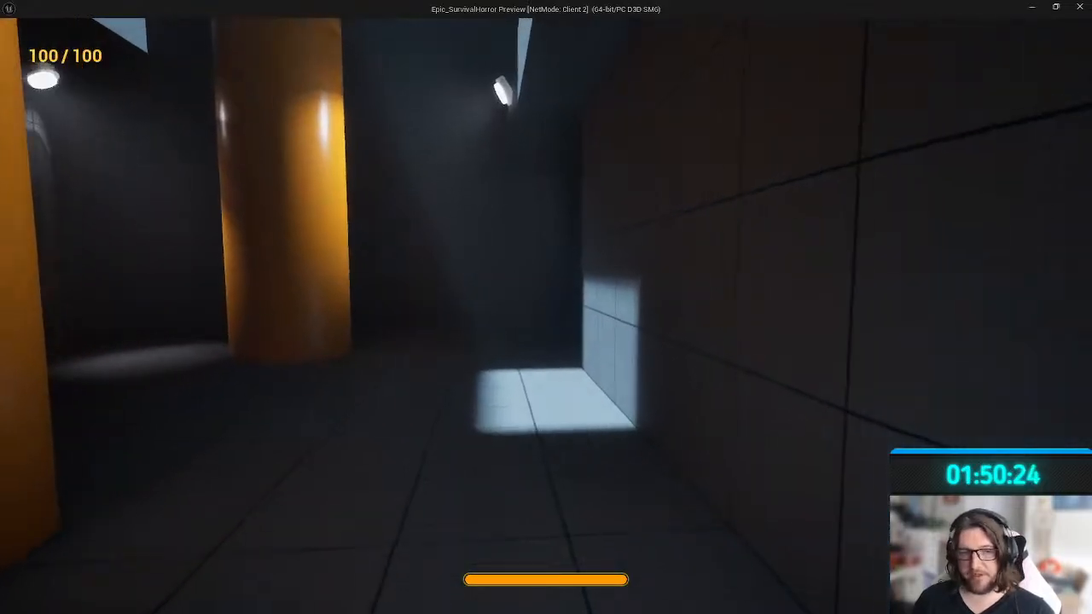
pyautogui.press('w')
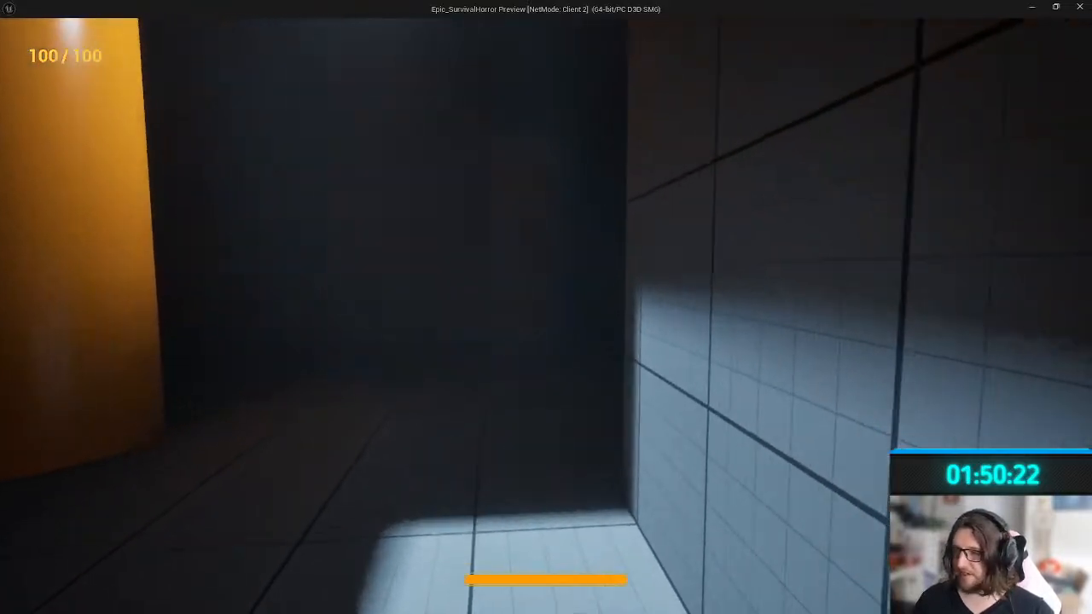
pyautogui.press('w')
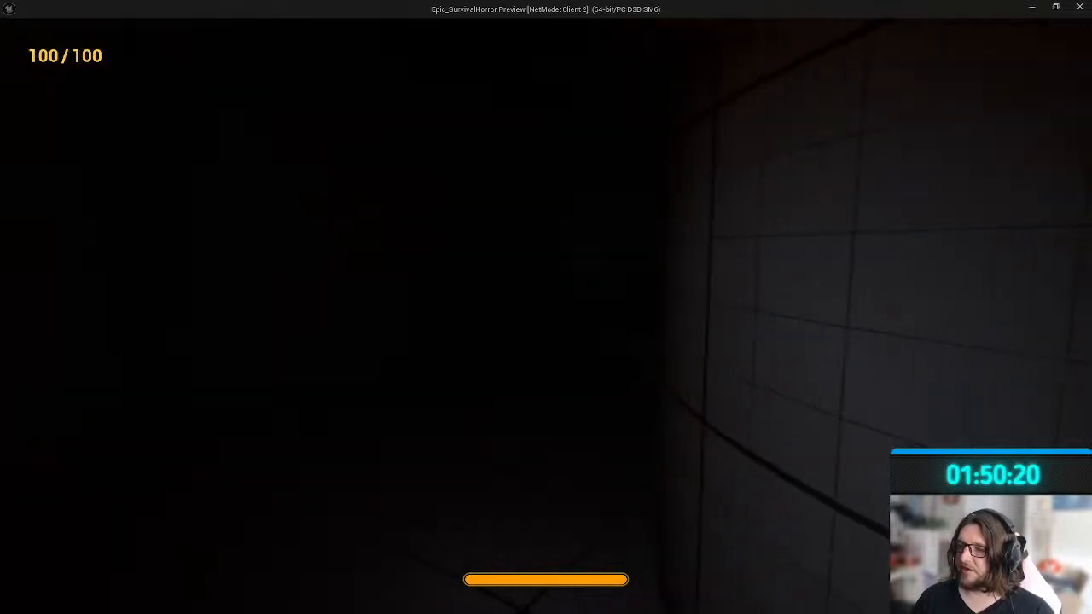
pyautogui.press('w')
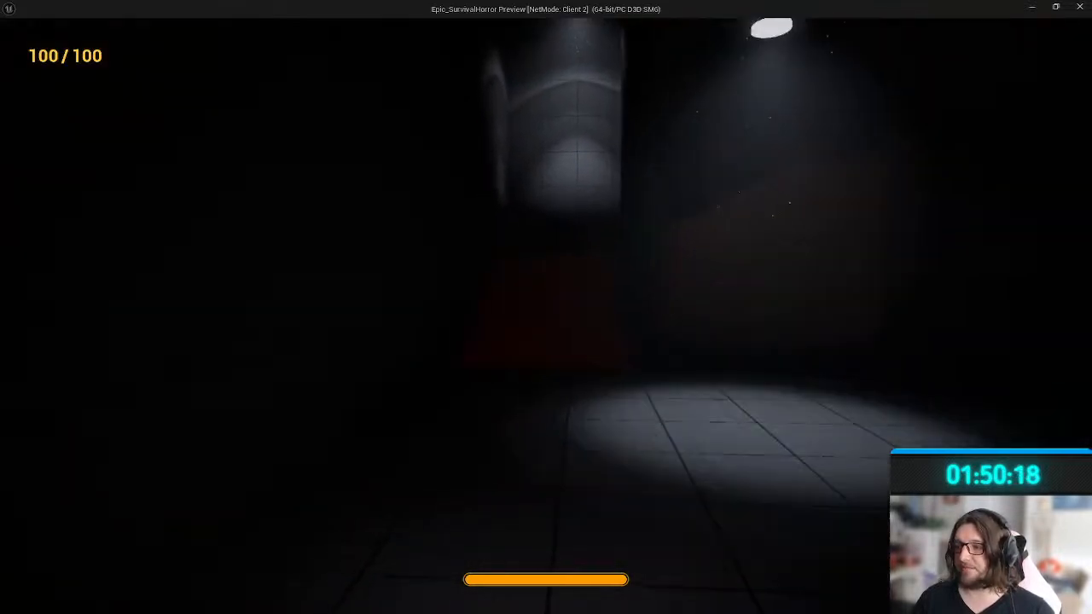
pyautogui.press('w')
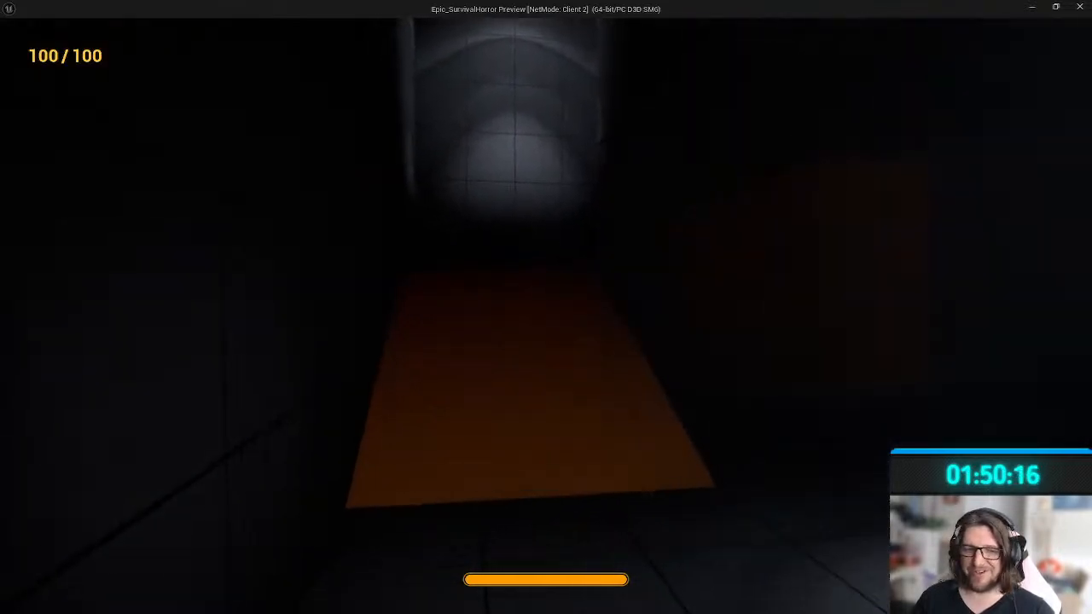
pyautogui.press('w')
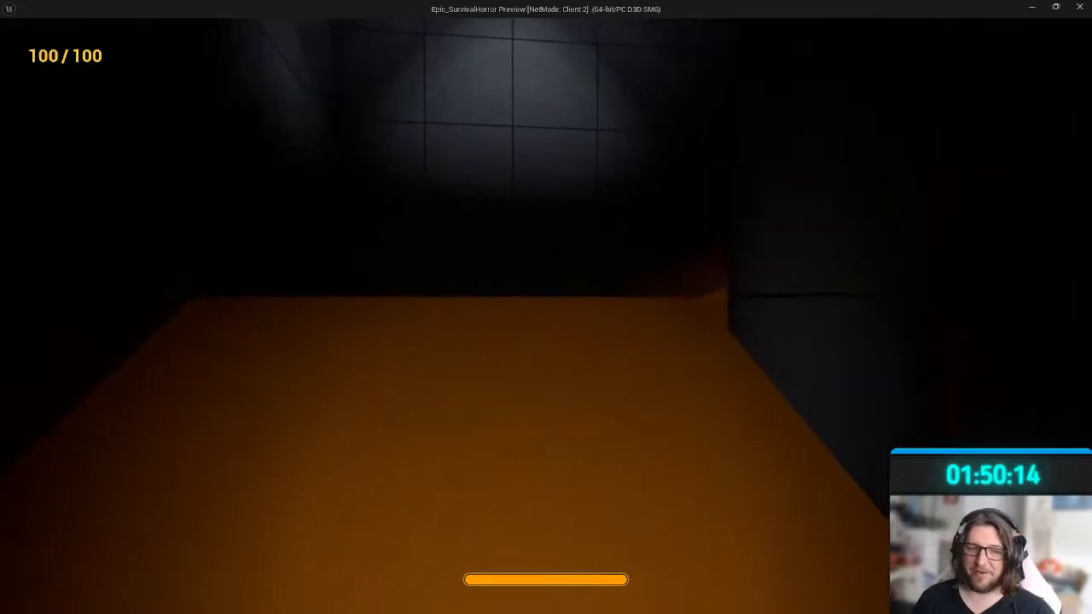
pyautogui.press('w')
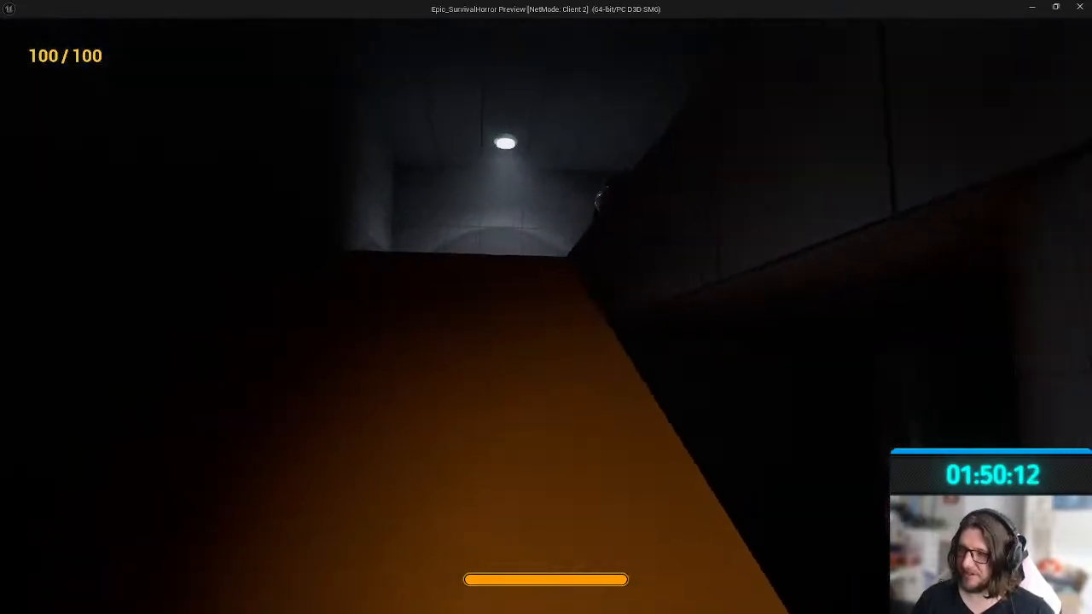
pyautogui.press('w')
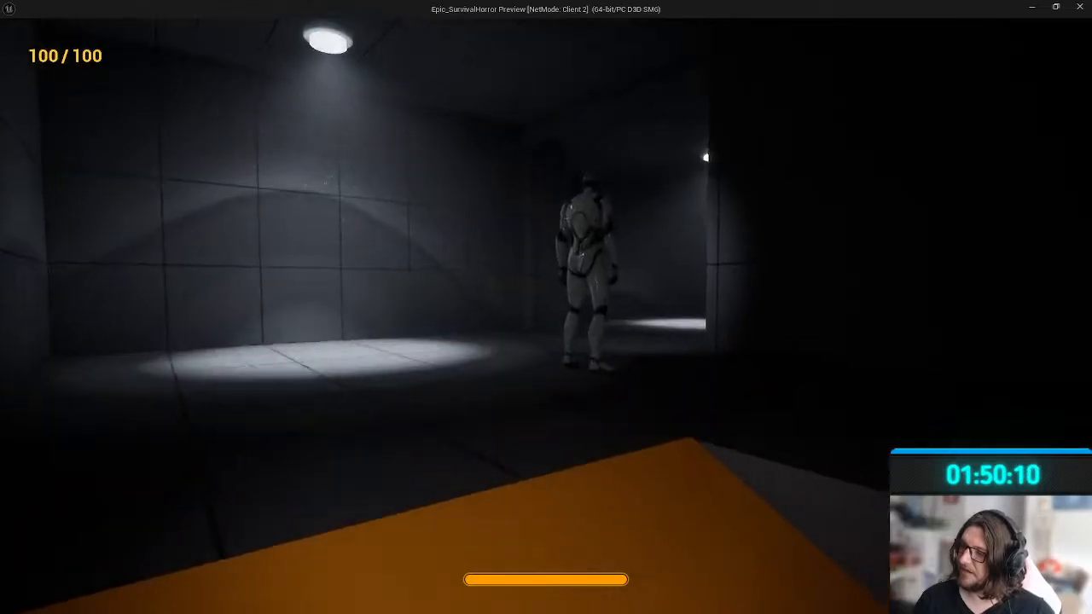
pyautogui.press('d')
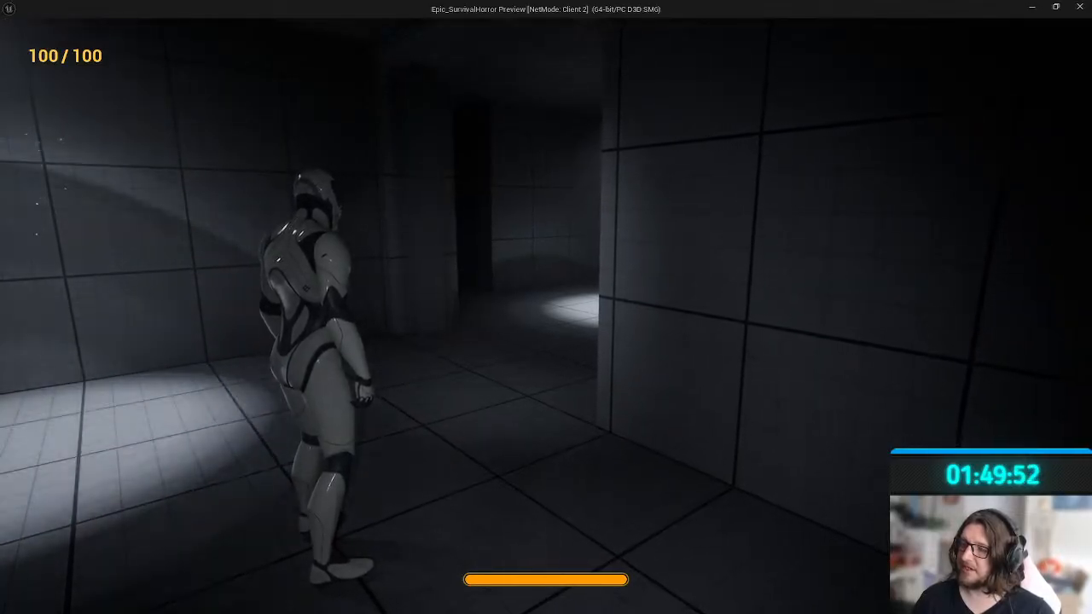
pyautogui.press('Escape')
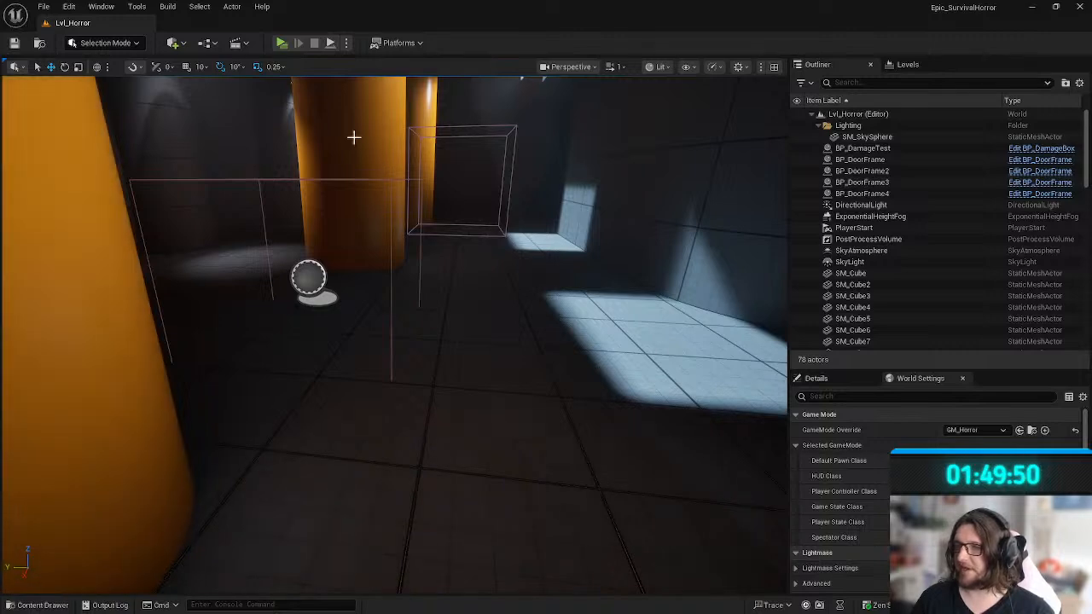
# Switch to the Streaming Concepts board in Figma and open the Replicate Doors note's text for editing.
pyautogui.moveTo(294, 600)
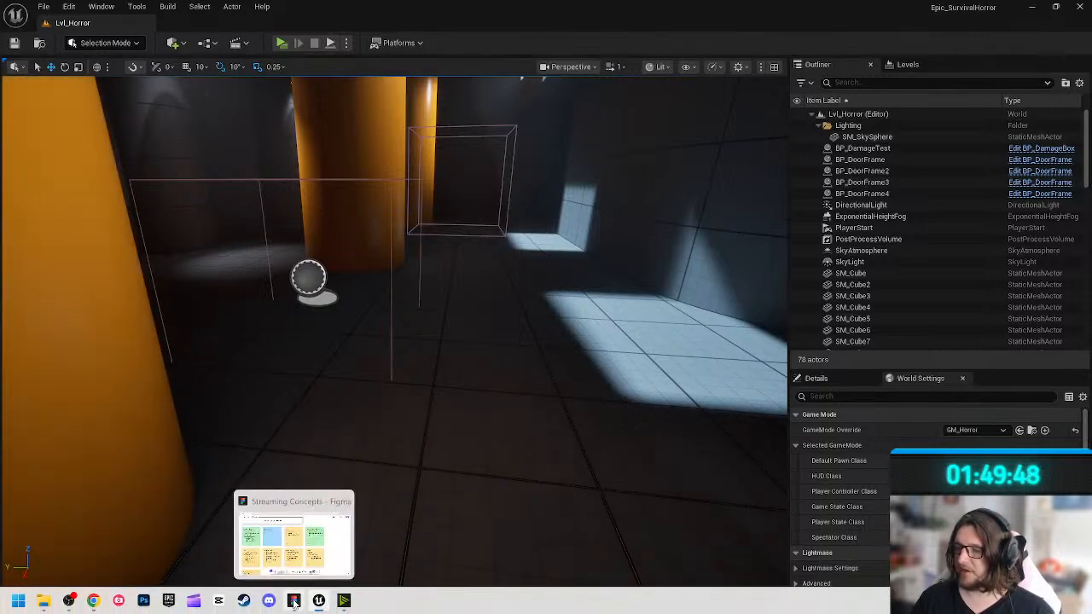
pyautogui.click(347, 504)
pyautogui.click(339, 210)
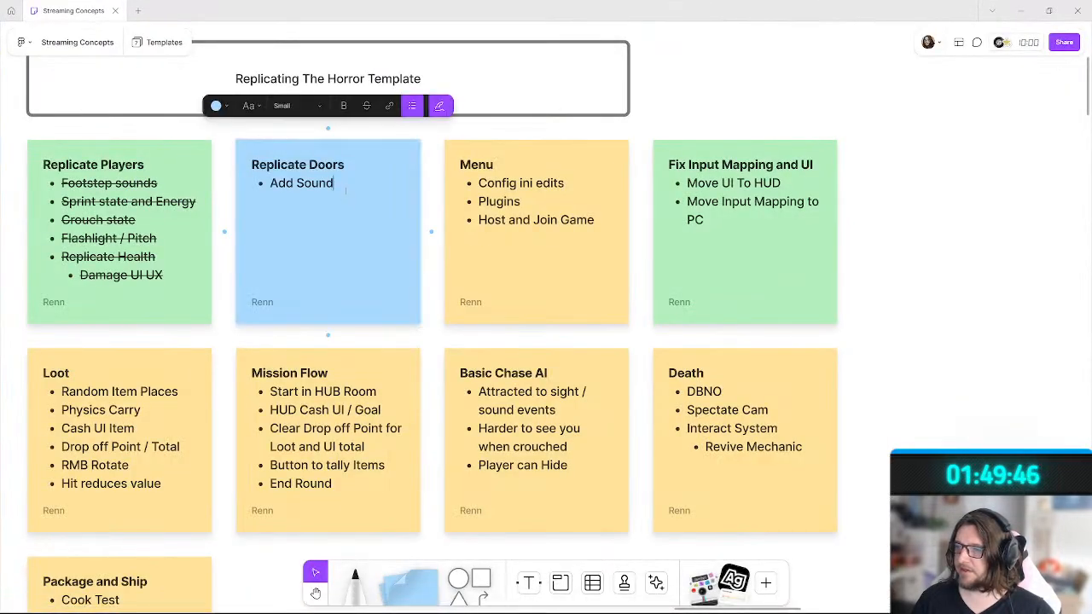